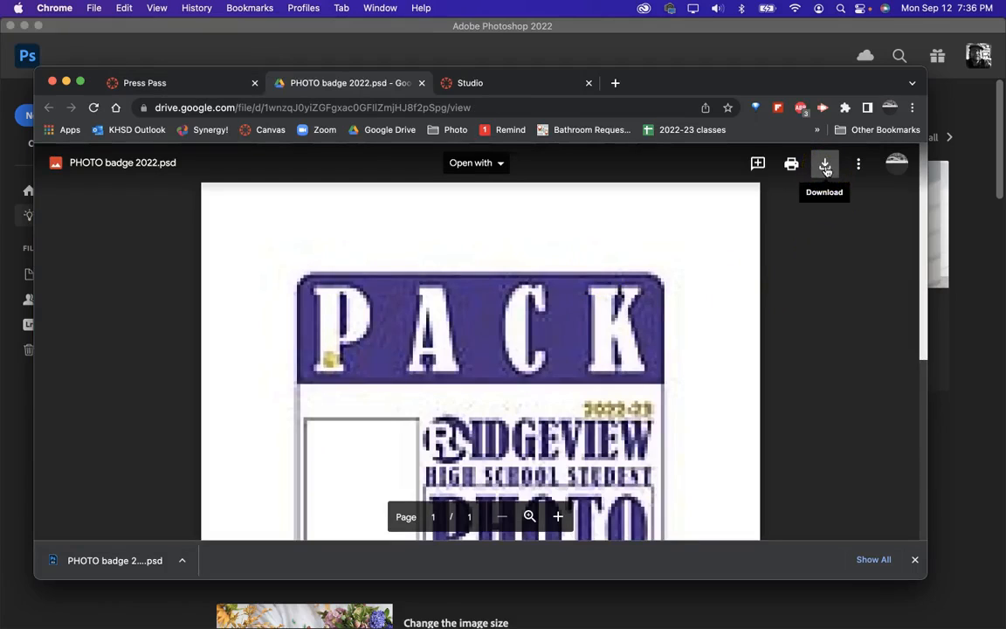
Step: Download PHOTO badge 2022.psd from the Google Drive preview and open the downloaded file
click(826, 167)
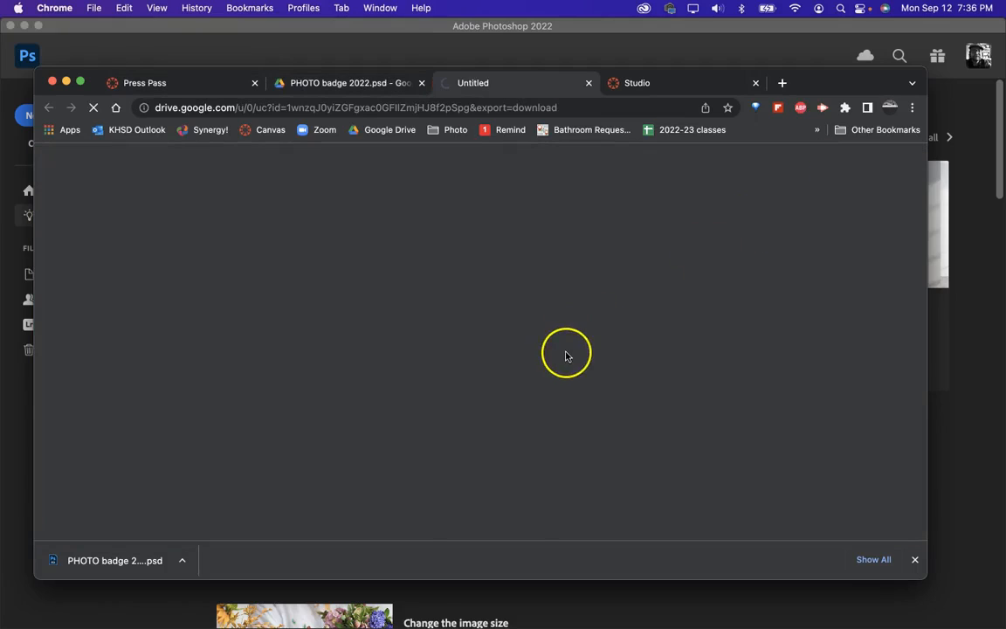
click(125, 563)
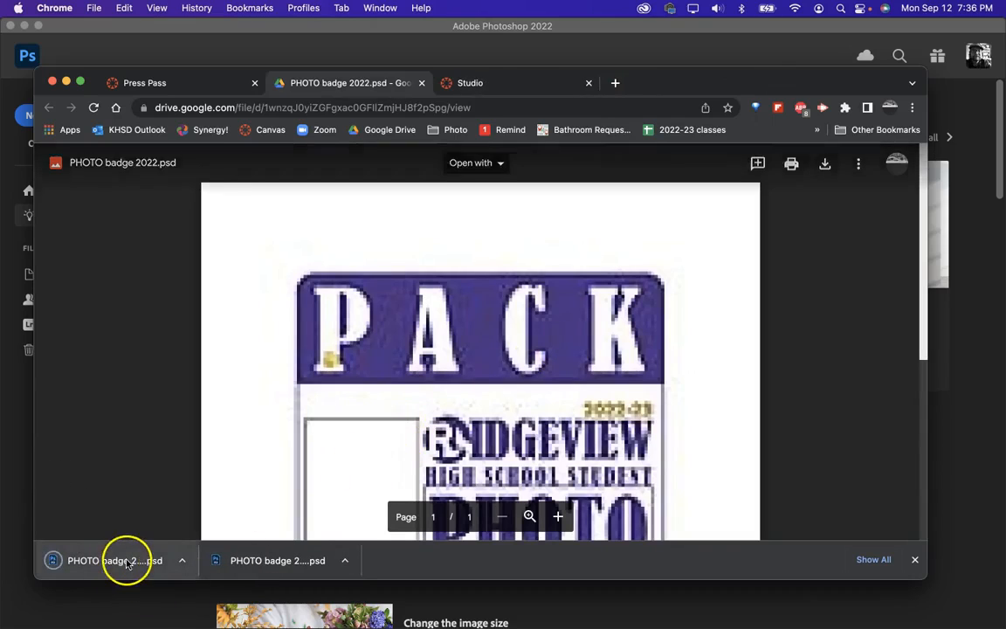
click(66, 82)
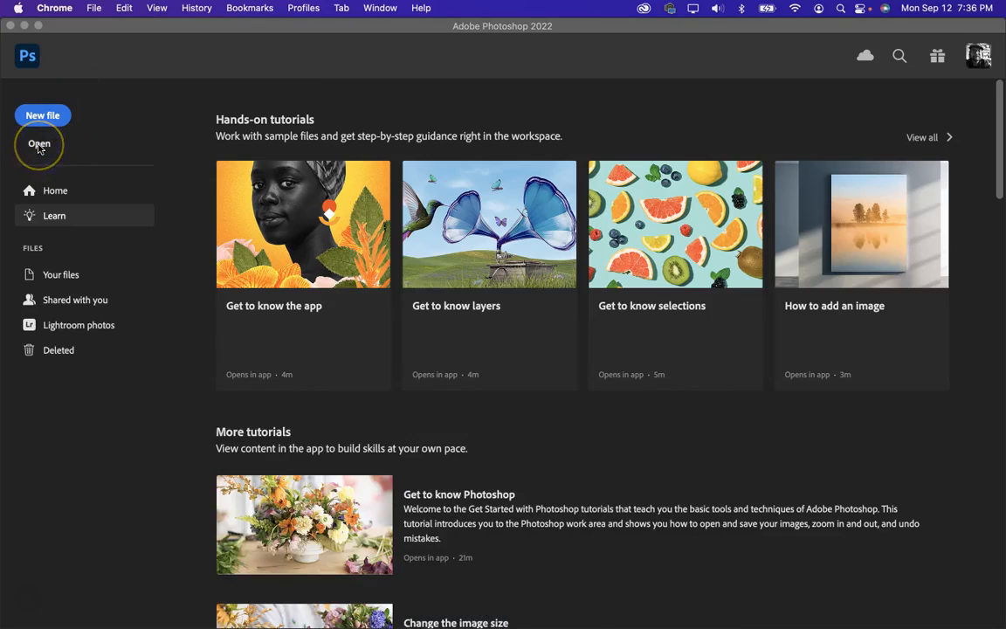
Step: Open PHOTO badge 2022 (1).psd from Downloads in Photoshop and update its text layers
click(93, 9)
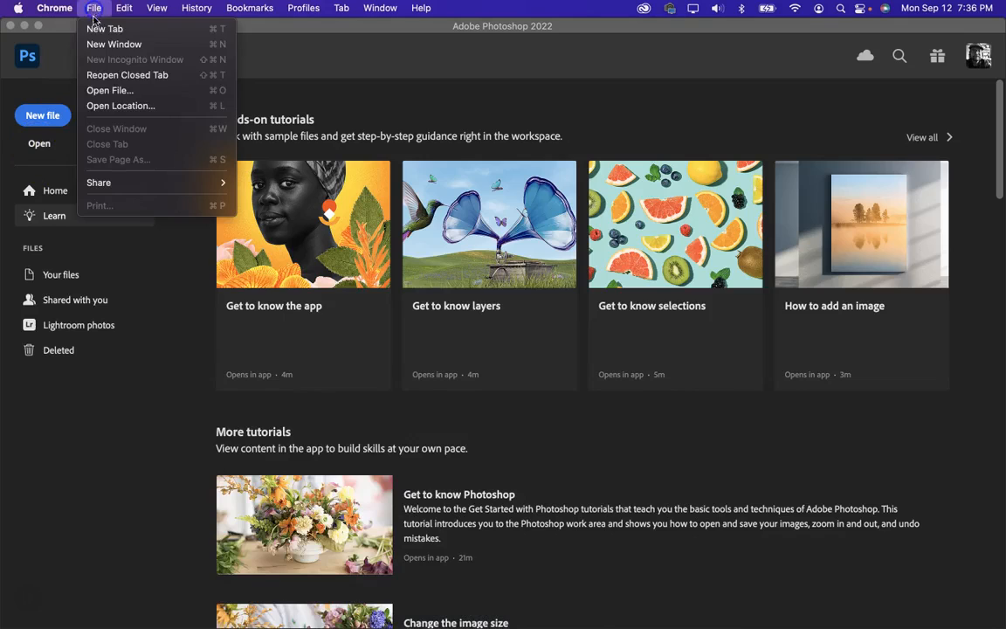
click(39, 145)
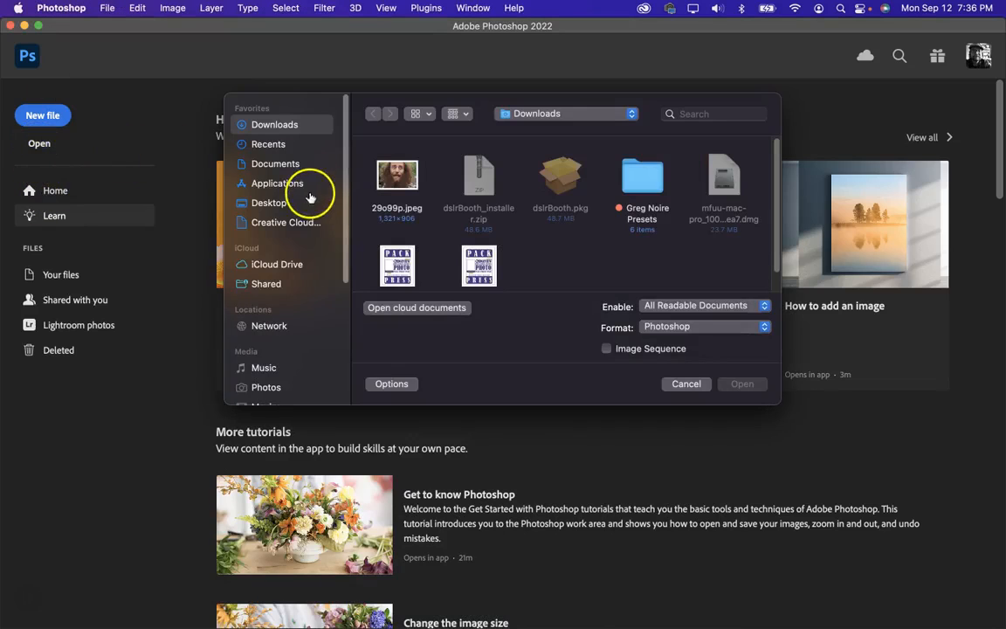
double_click(398, 265)
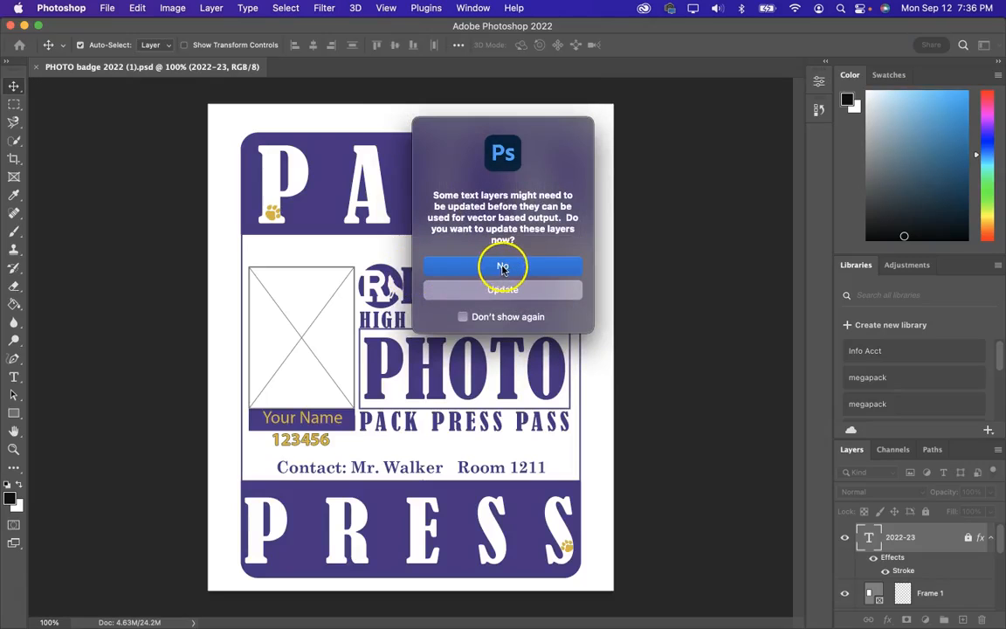
click(506, 290)
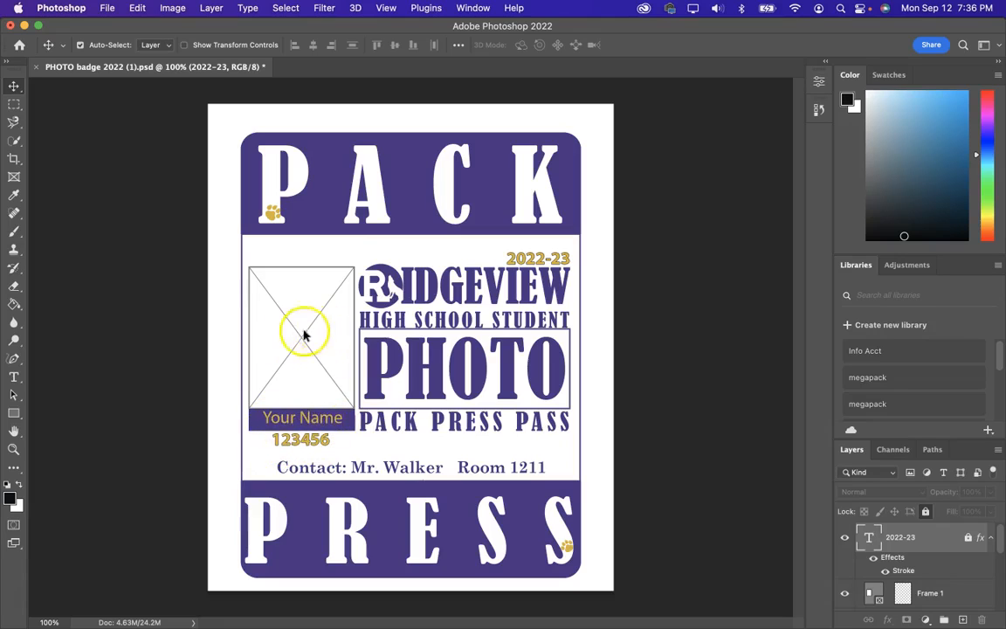
Step: With the Type tool, replace the 123456 placeholder with the student's ID number and commit
click(15, 378)
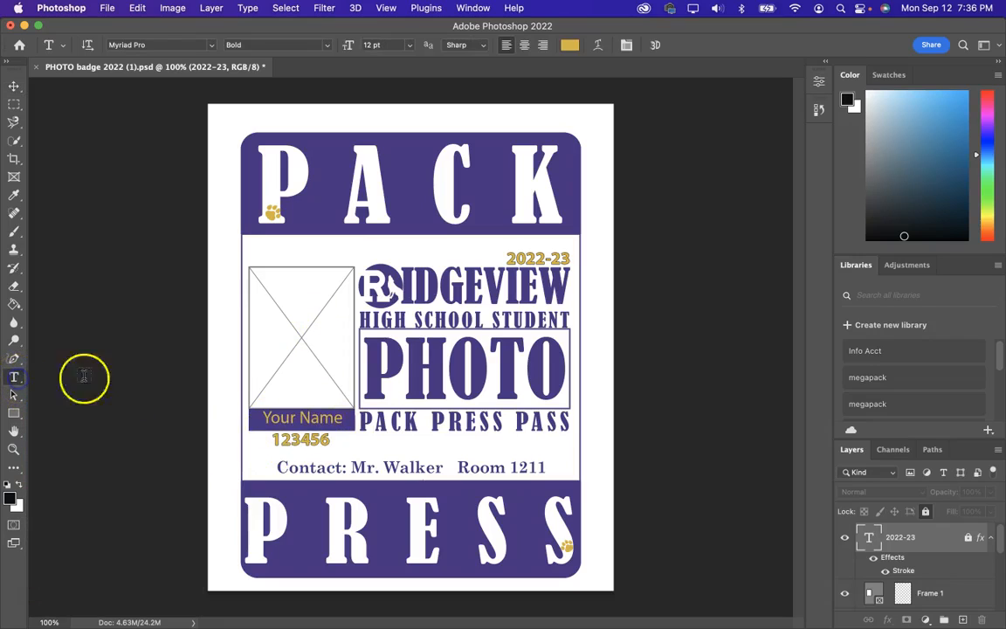
click(300, 440)
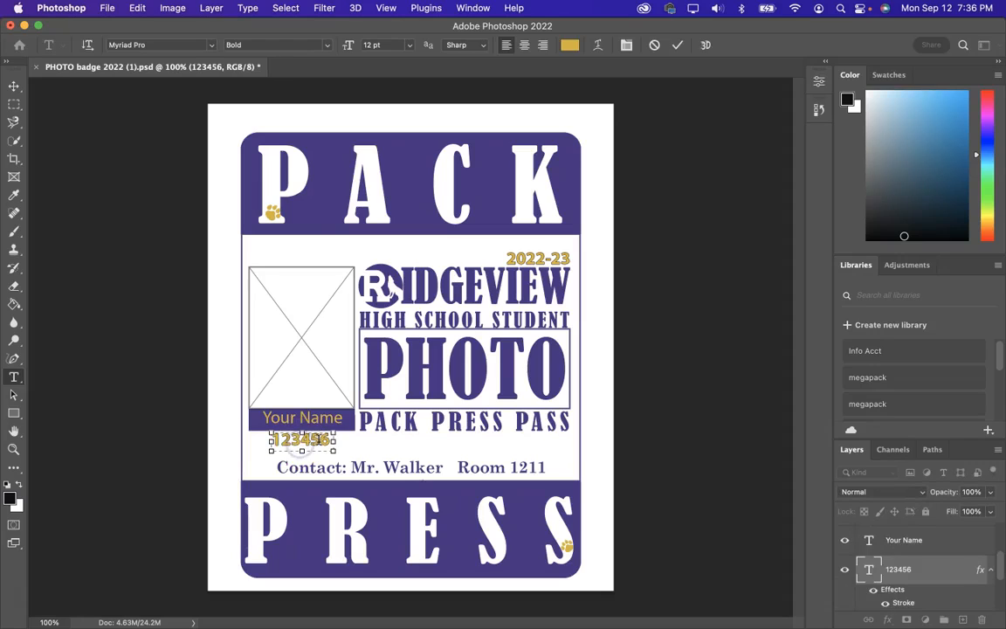
click(303, 439)
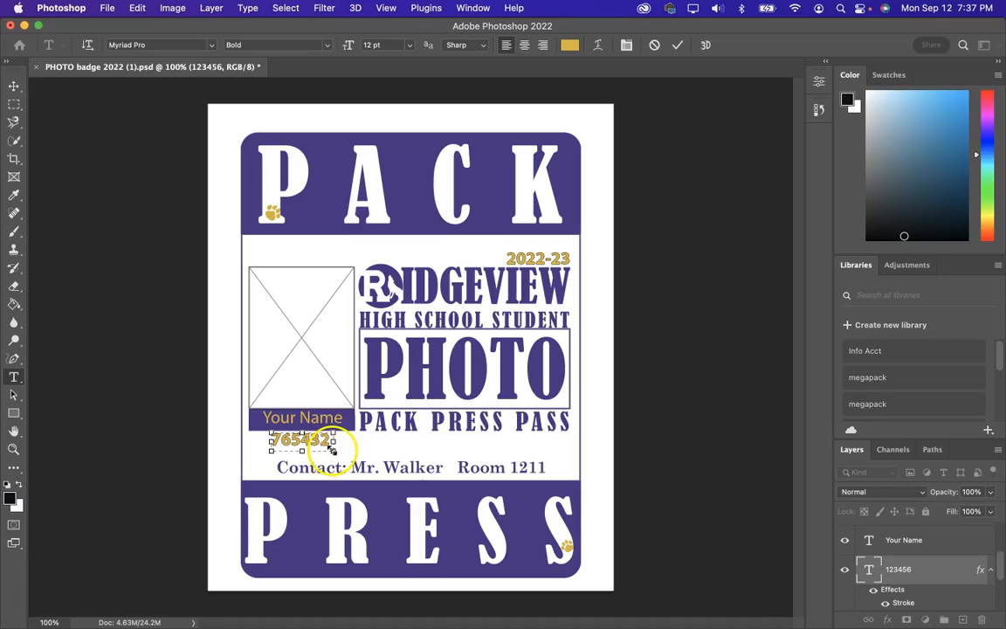
click(678, 46)
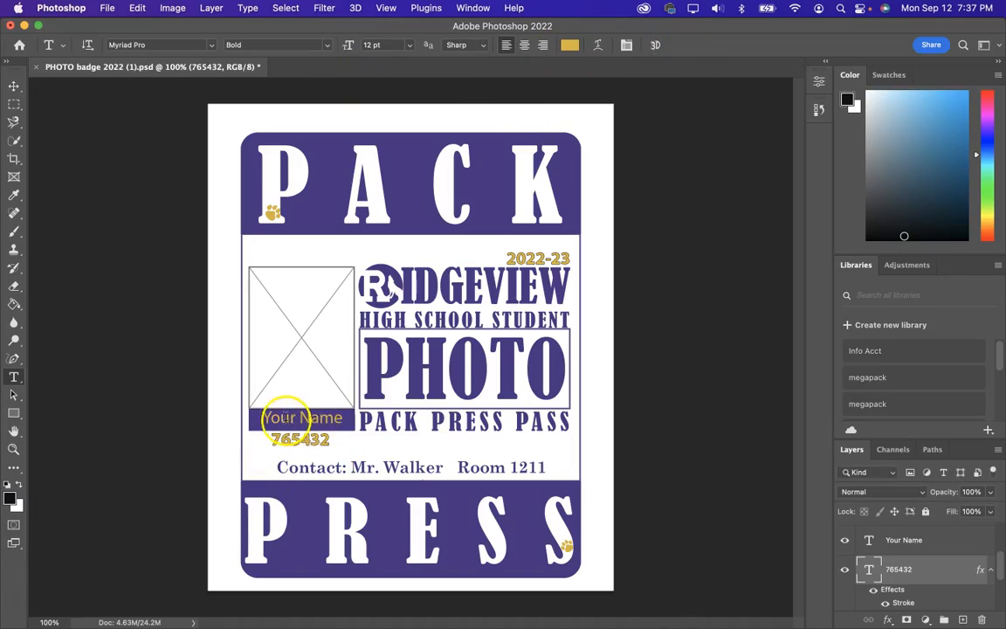
Step: Delete the Your Name placeholder text and type the student's full name
click(312, 417)
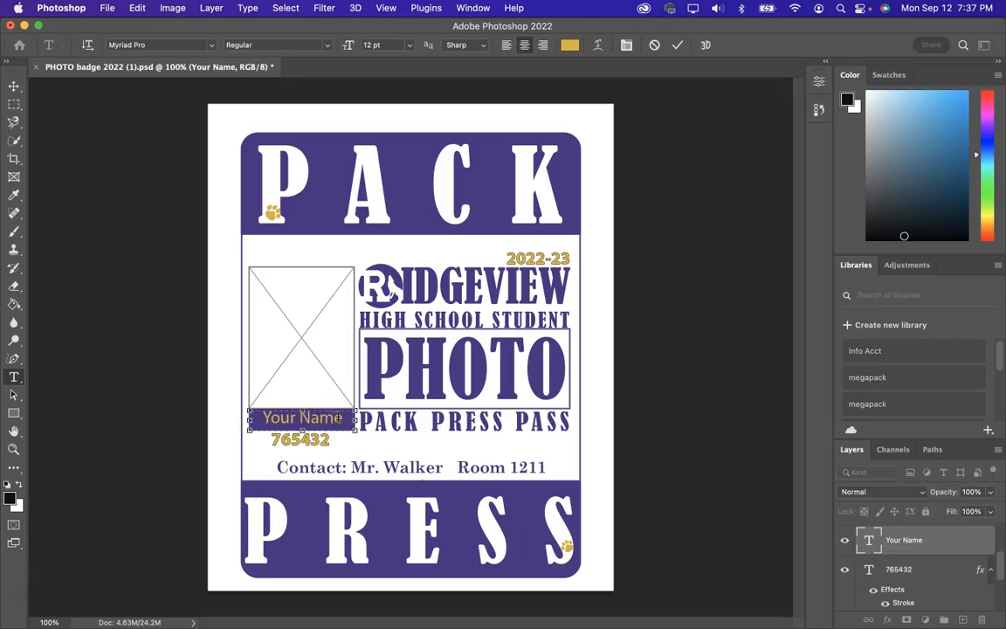
drag(340, 417, 276, 420)
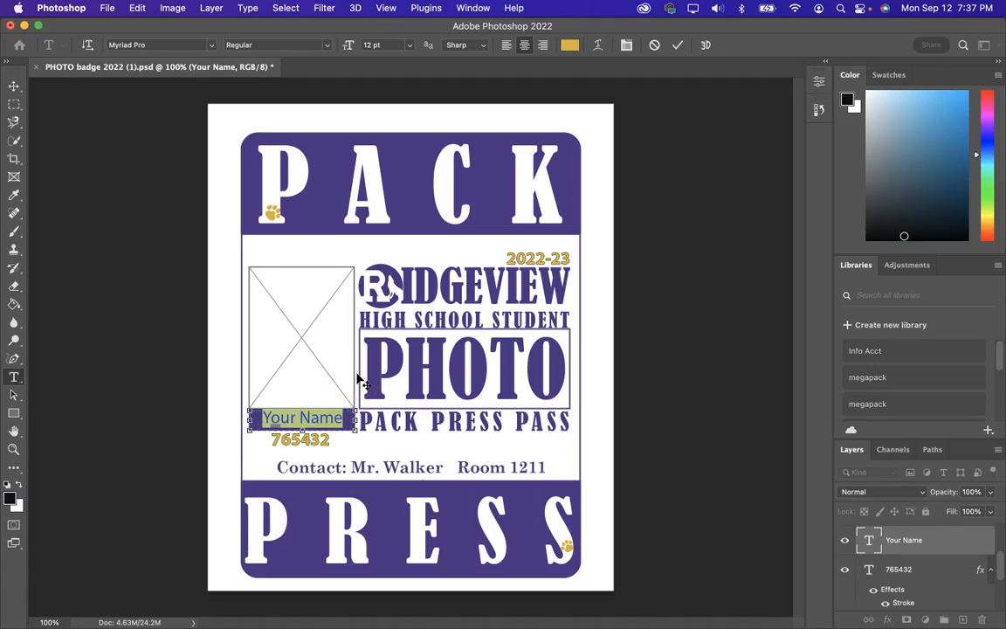
key(BackSpace)
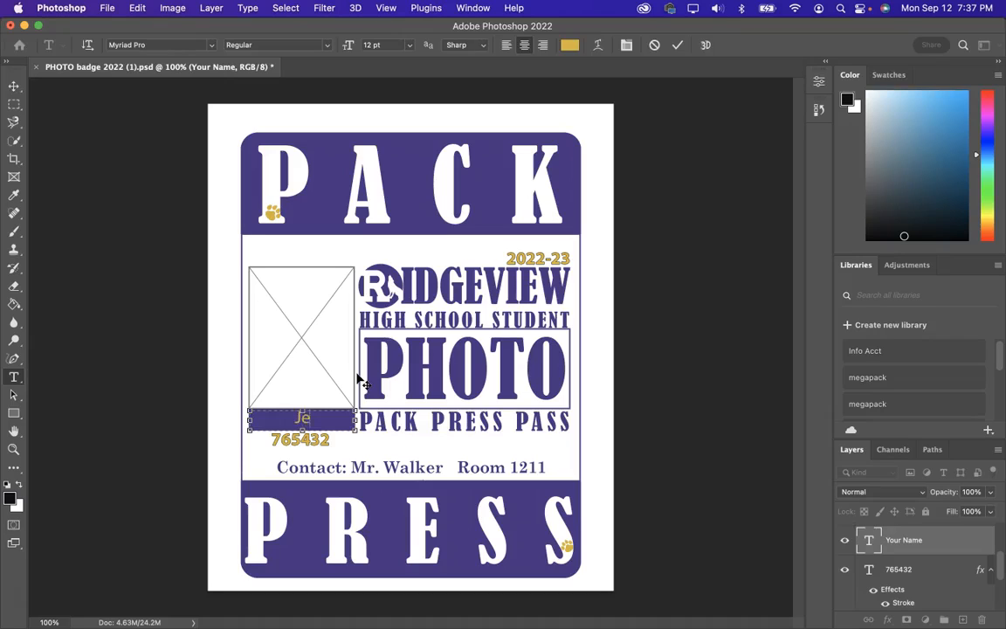
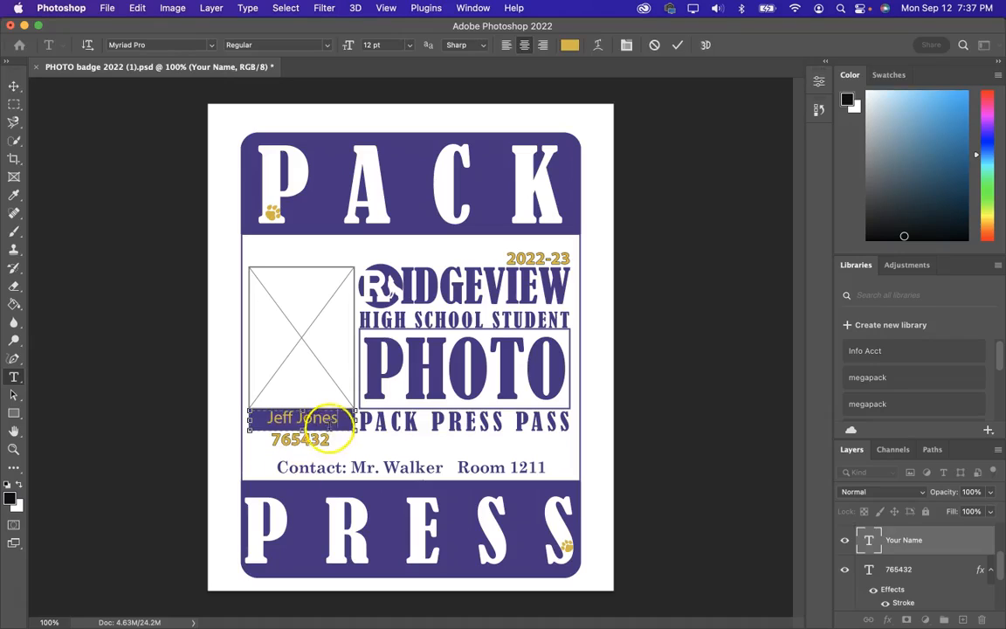
Step: Correct the student's last name by deleting and retyping it
click(337, 421)
drag(337, 421, 270, 422)
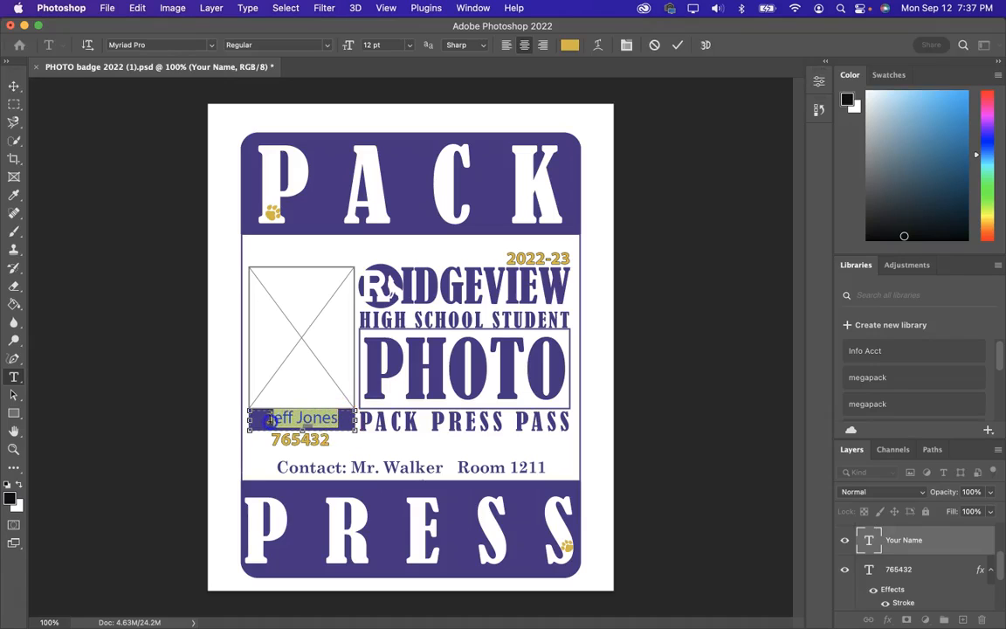
double_click(326, 418)
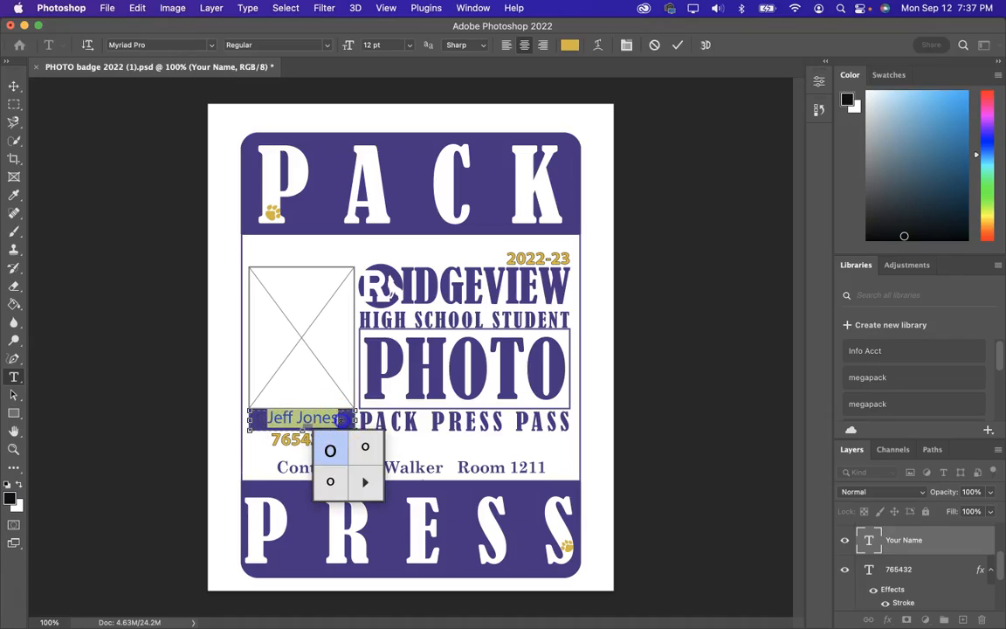
click(342, 420)
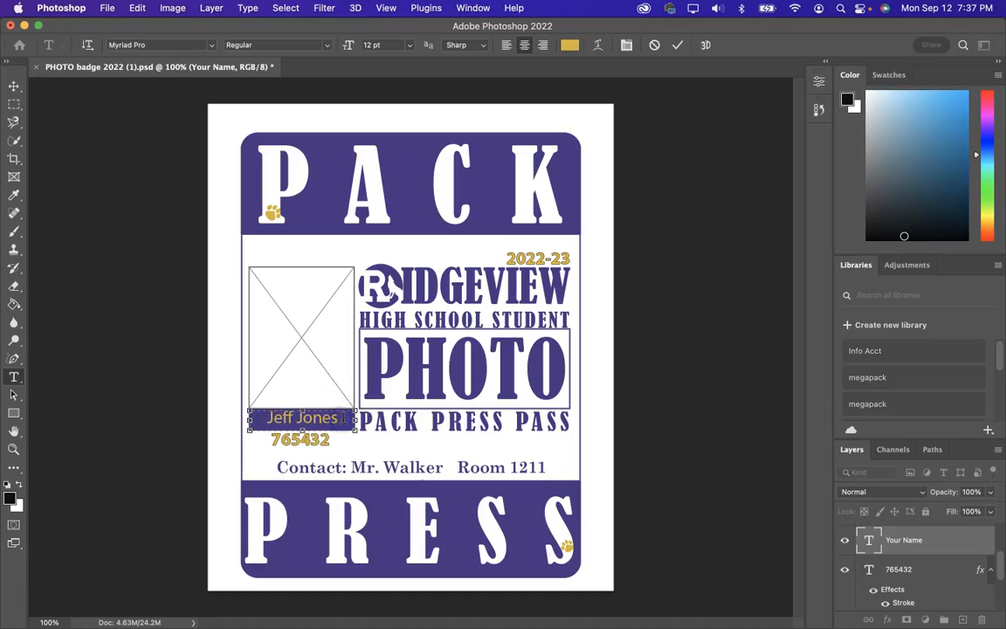
key(BackSpace)
key(BackSpace)
key(BackSpace)
key(BackSpace)
key(BackSpace)
key(BackSpace)
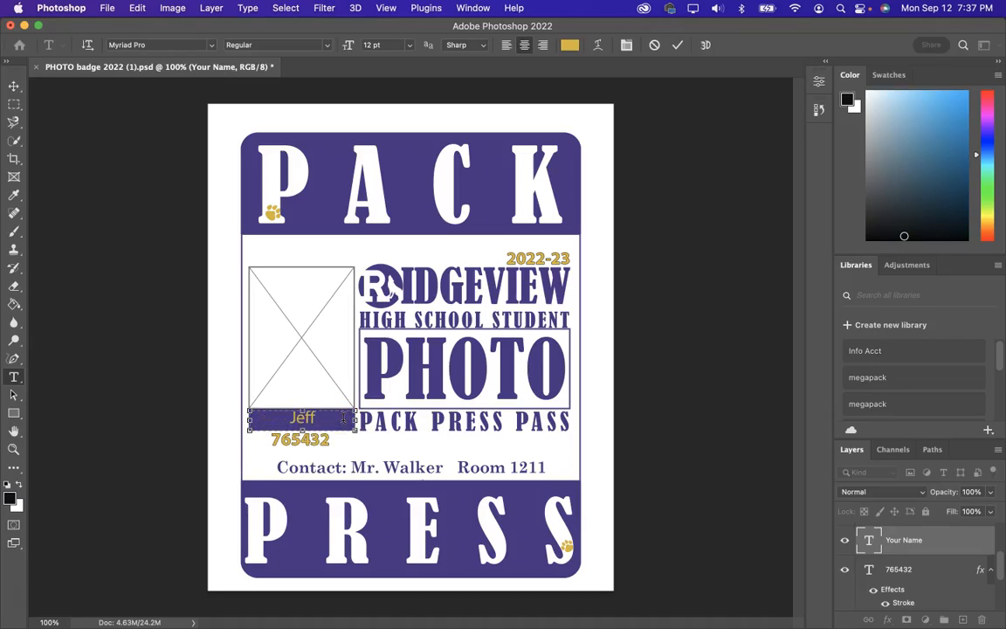
text(Jone)
key(BackSpace)
key(BackSpace)
Step: Set the name text to 10 pt and retype the last name, removing stray letters
click(409, 46)
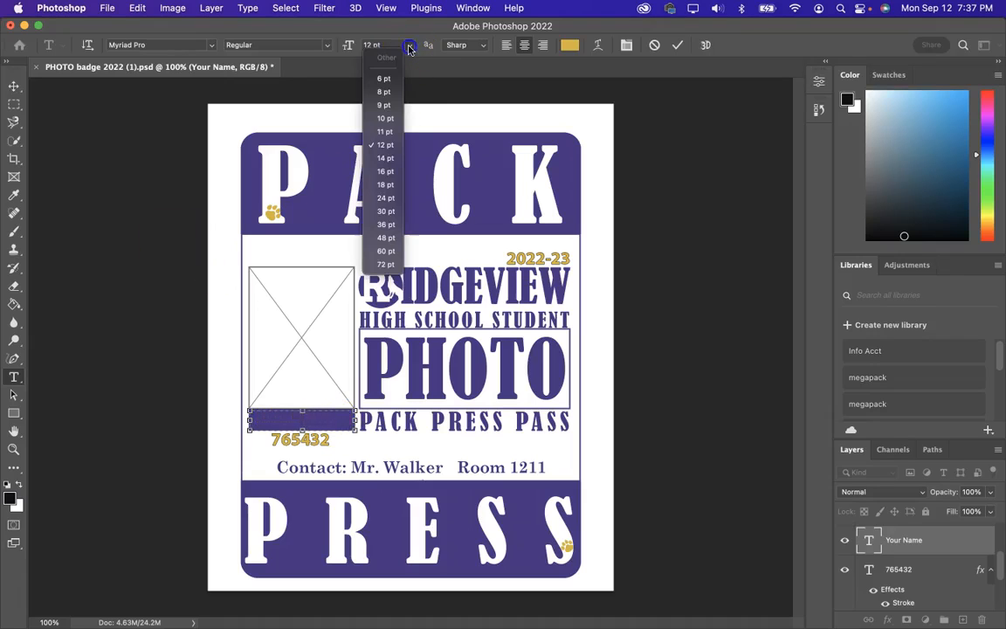
click(385, 119)
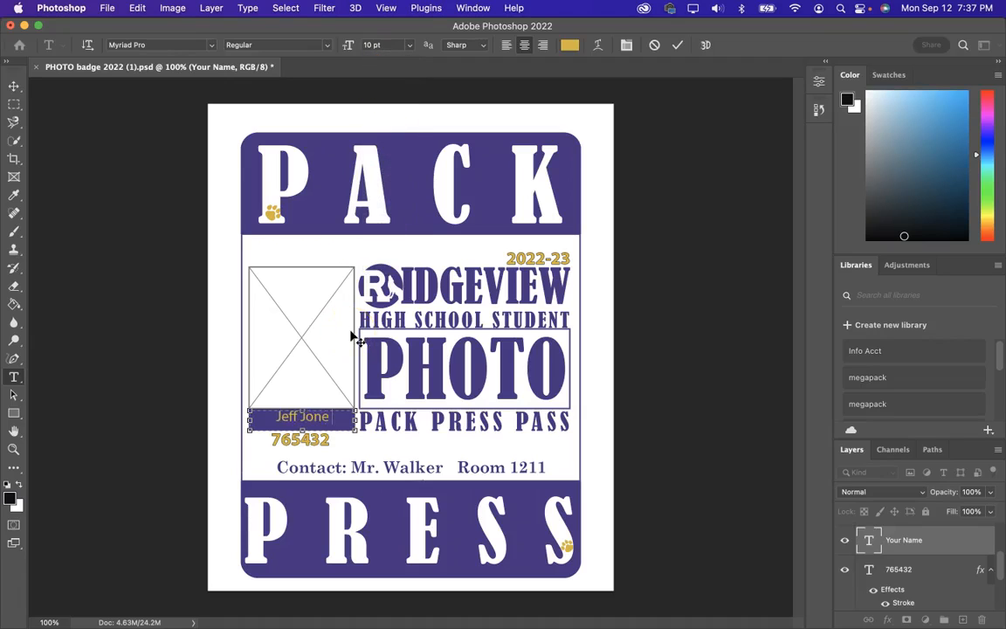
key(BackSpace)
key(BackSpace)
key(BackSpace)
key(BackSpace)
key(BackSpace)
key(BackSpace)
text(Joneshhhhh)
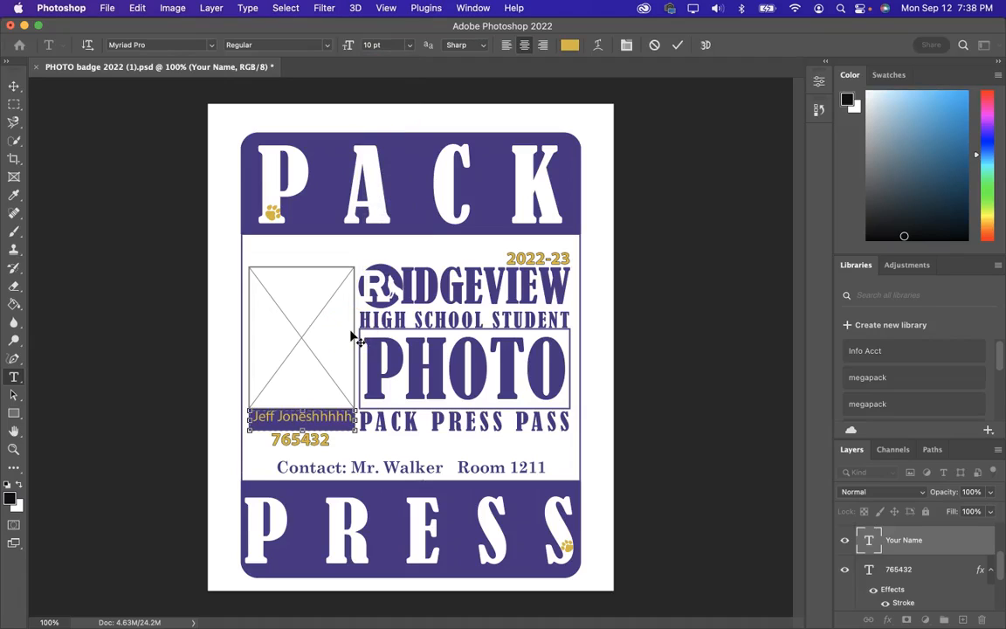
key(BackSpace)
key(BackSpace)
key(BackSpace)
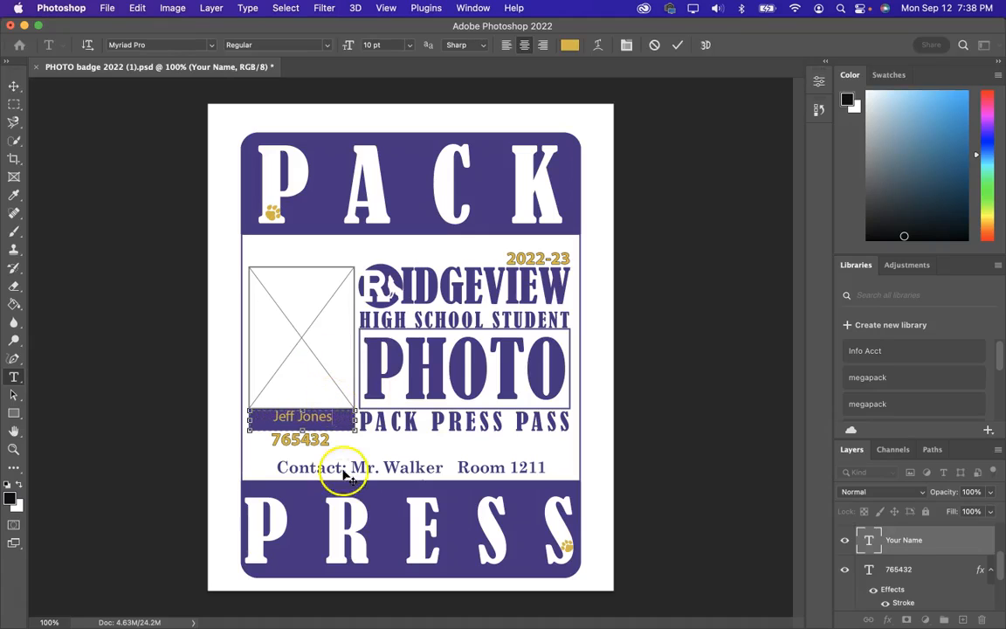
Step: Enlarge the full name text to 12 pt and commit the edit
drag(333, 417, 280, 421)
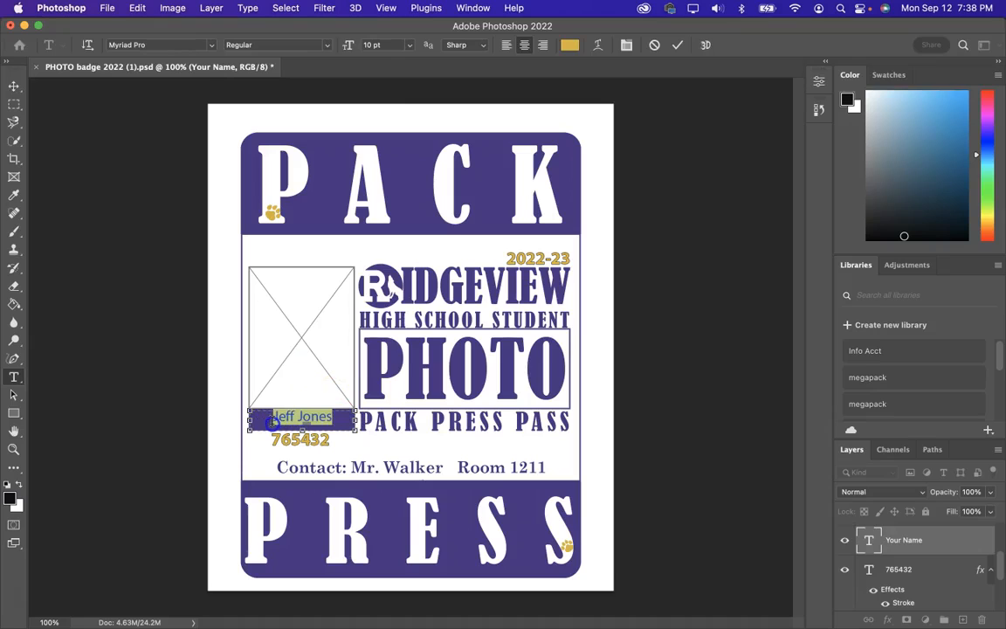
click(409, 45)
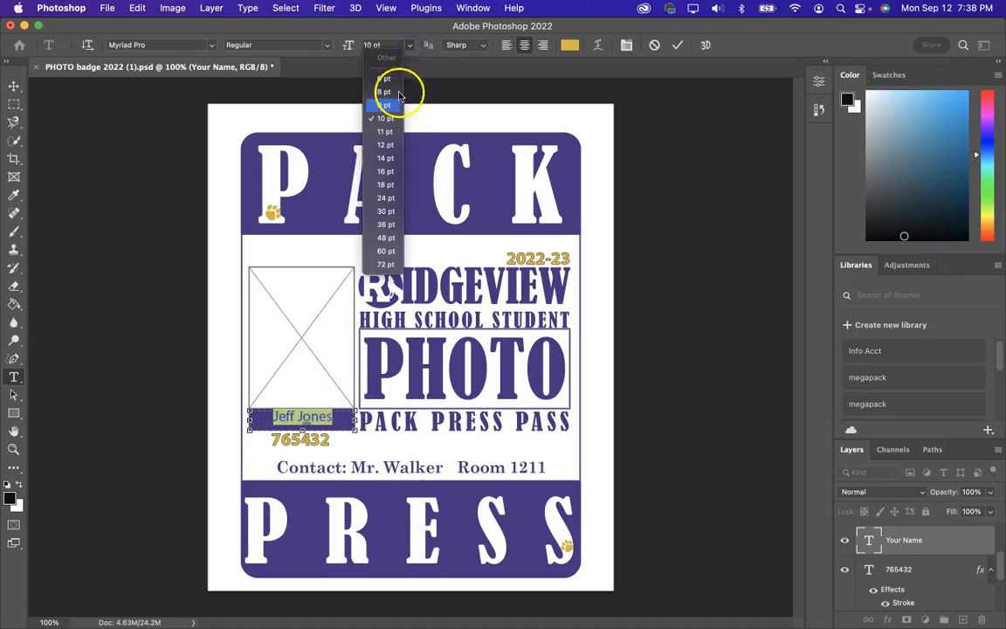
click(385, 145)
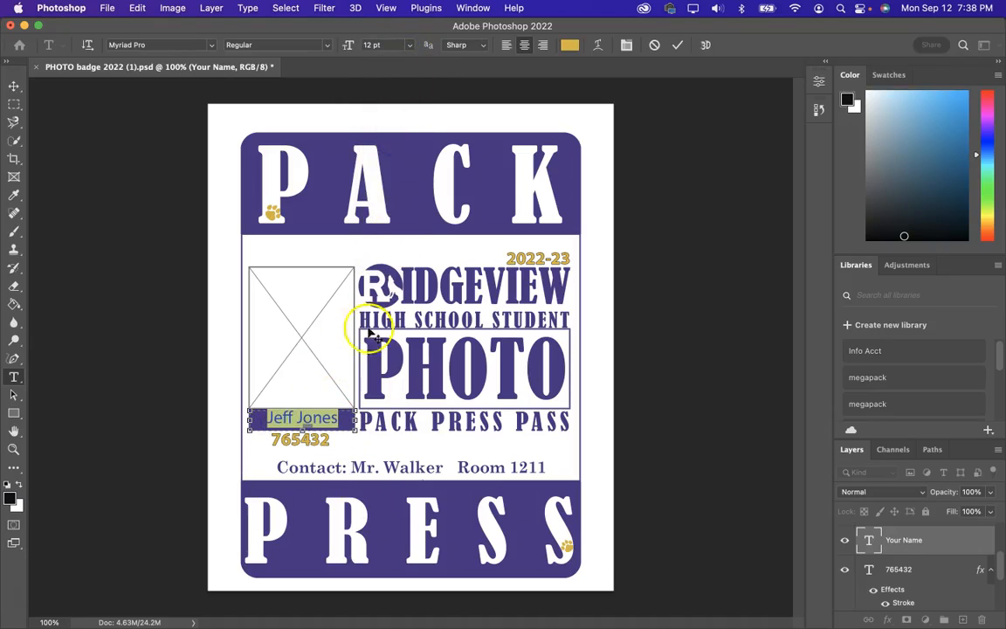
click(677, 48)
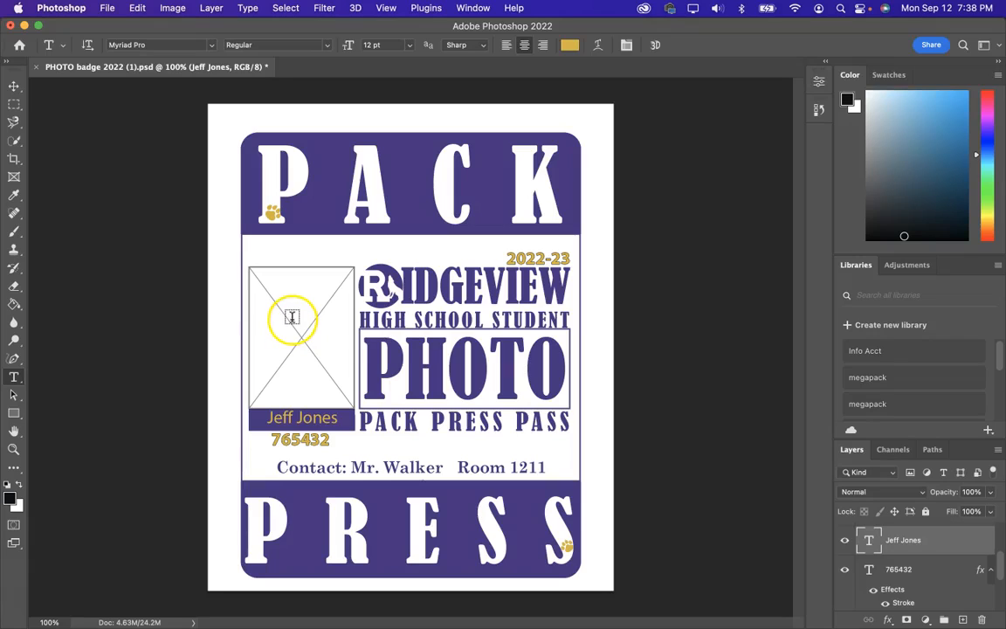
Step: Open the portrait photo 29o99p.jpeg from Downloads
click(108, 11)
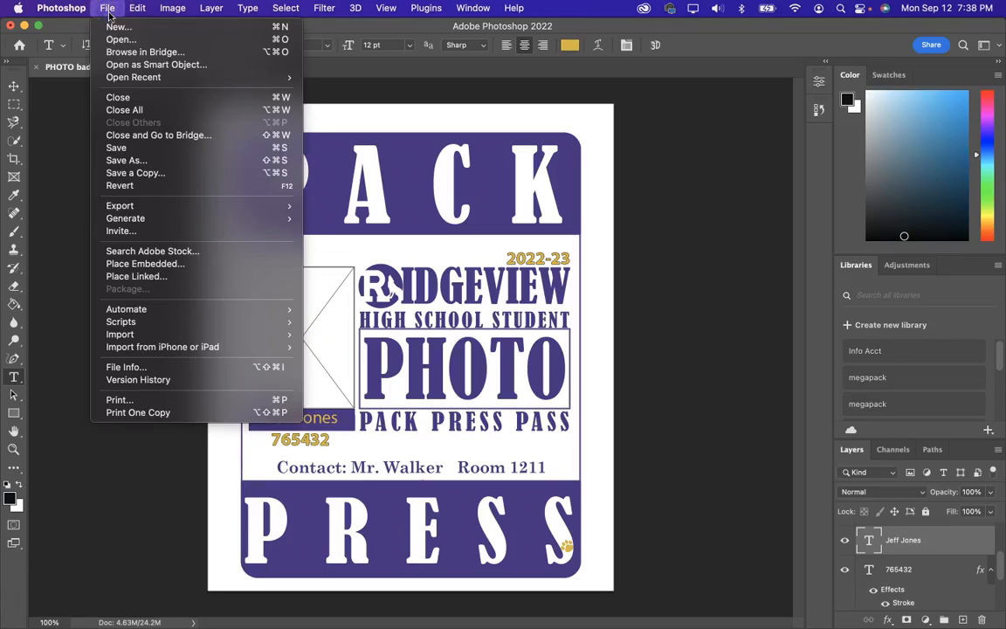
click(117, 40)
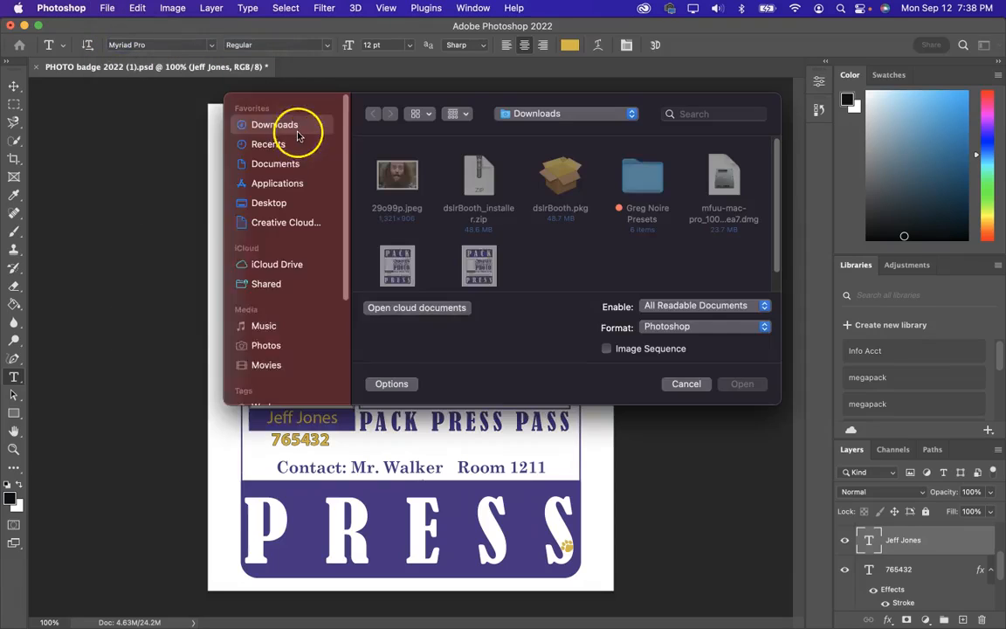
click(399, 178)
key(Return)
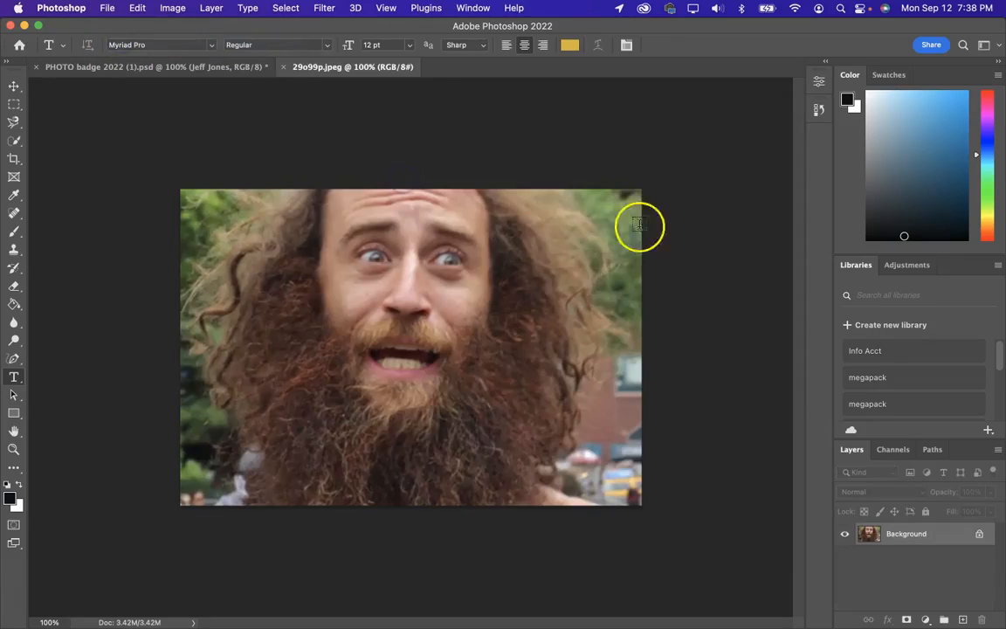
click(14, 158)
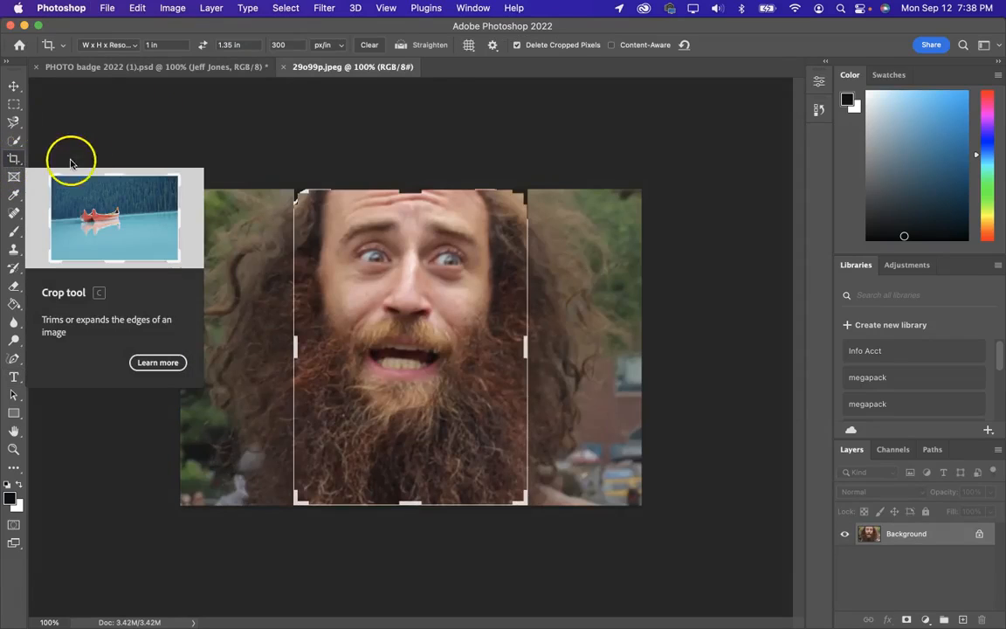
Step: Set the Crop tool to W x H x Resolution: 1 in × 1.35 in at 300 px/in
click(131, 48)
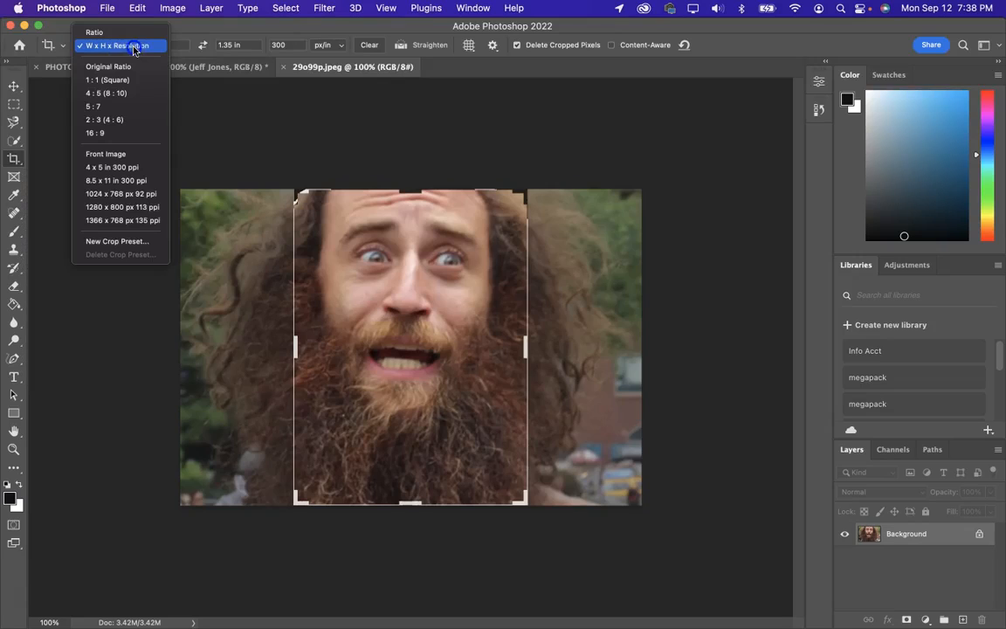
click(105, 32)
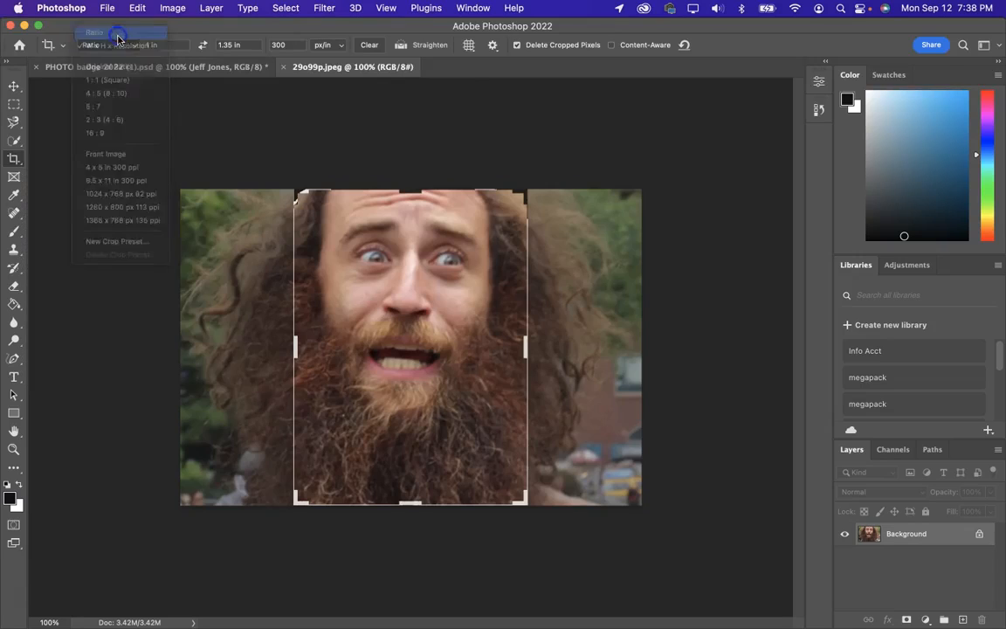
click(122, 48)
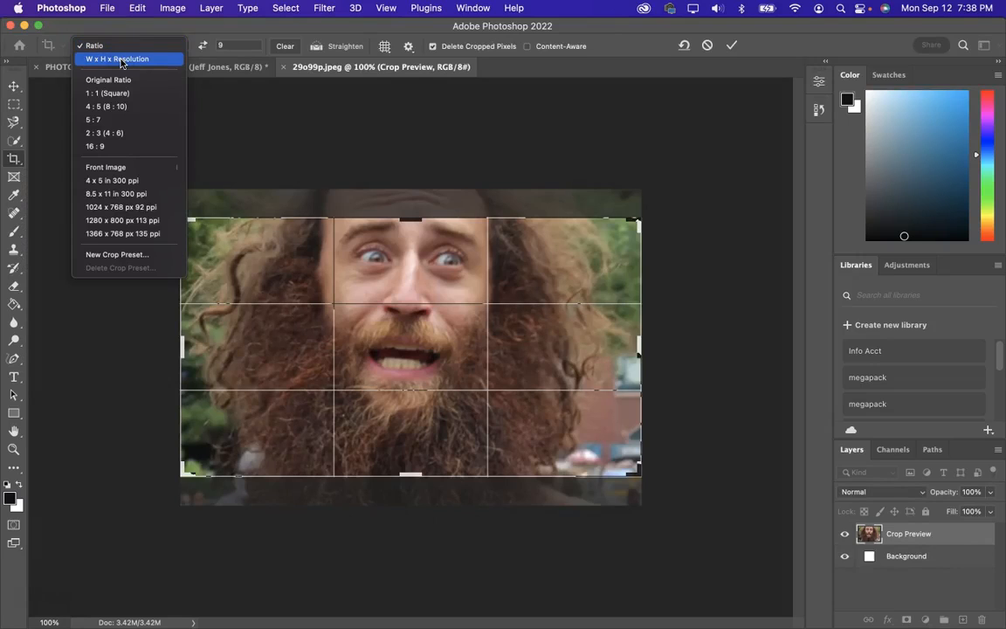
click(122, 59)
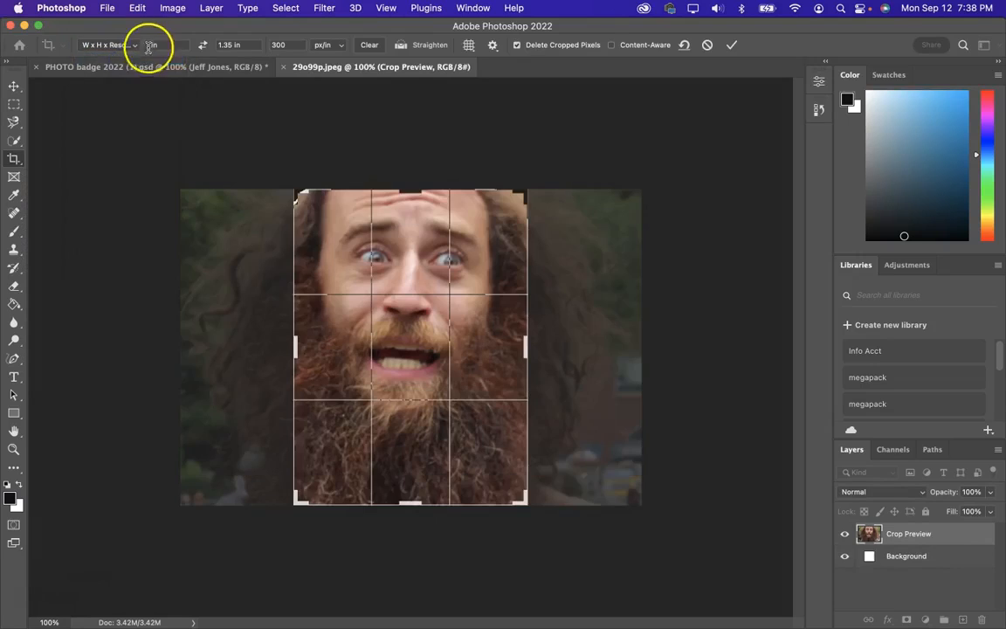
click(161, 46)
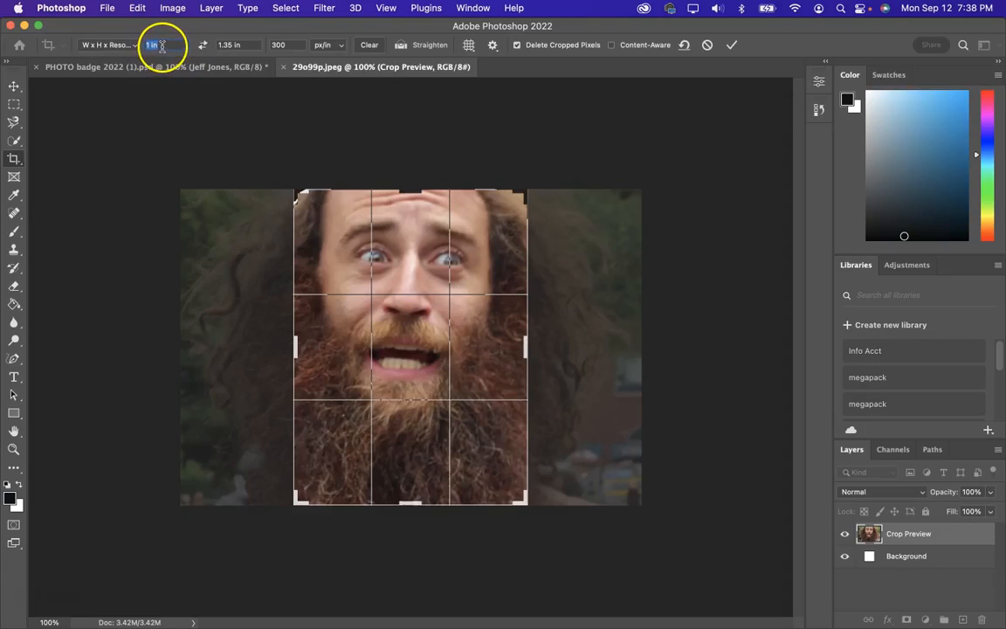
click(166, 47)
right_click(166, 47)
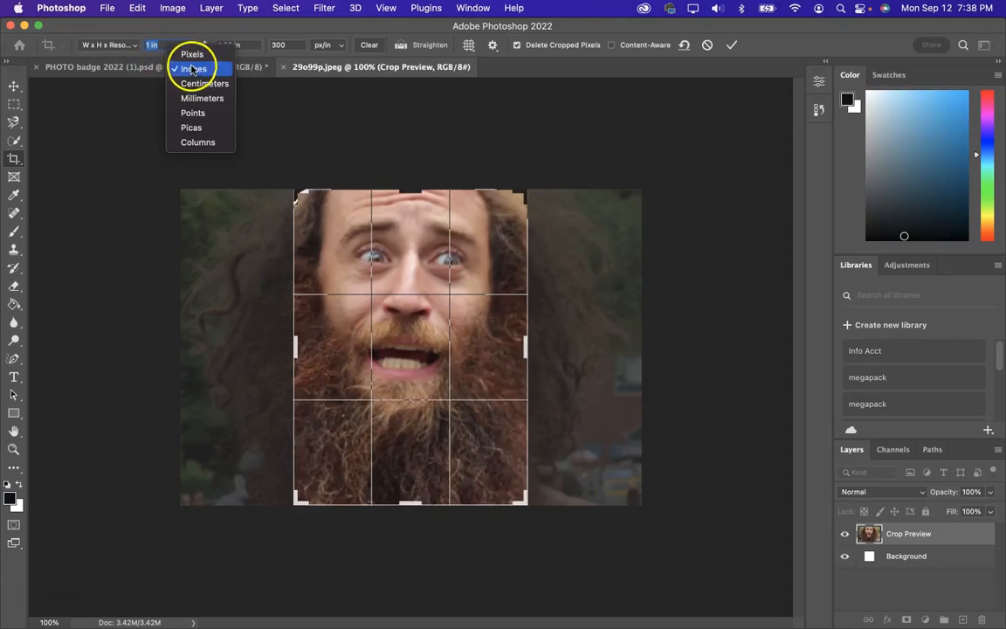
click(174, 69)
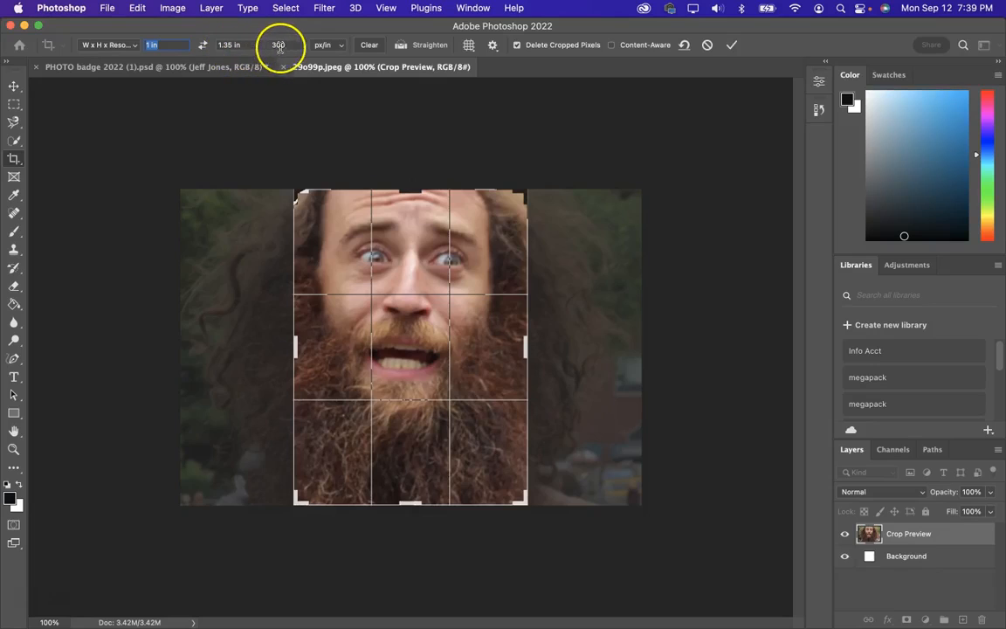
click(292, 45)
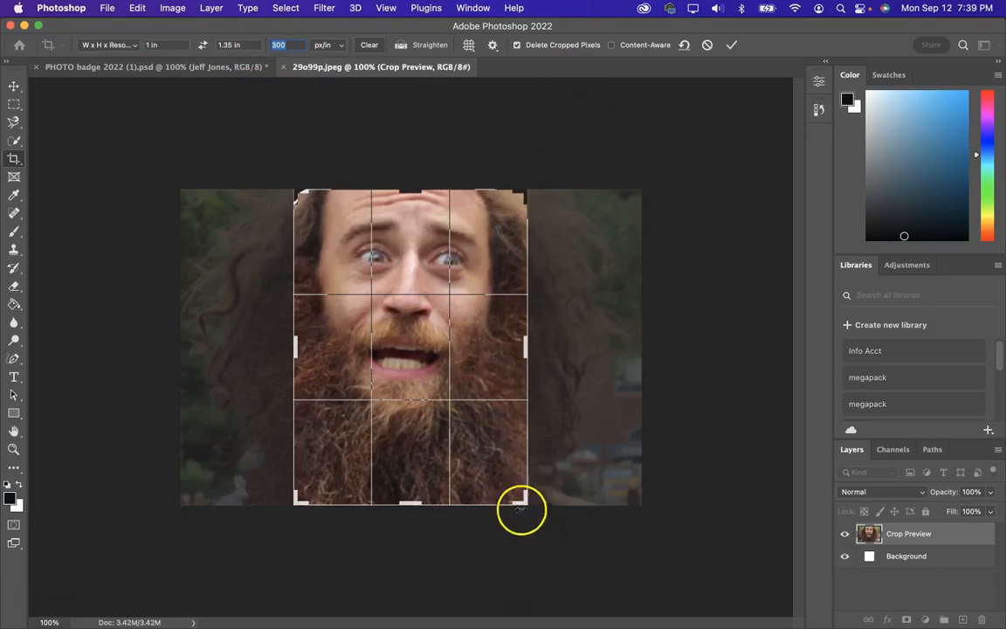
Step: Fit the crop box around the face and apply the crop
mouse_move(523, 490)
mouse_down()
mouse_move(512, 474)
mouse_move(531, 496)
mouse_up()
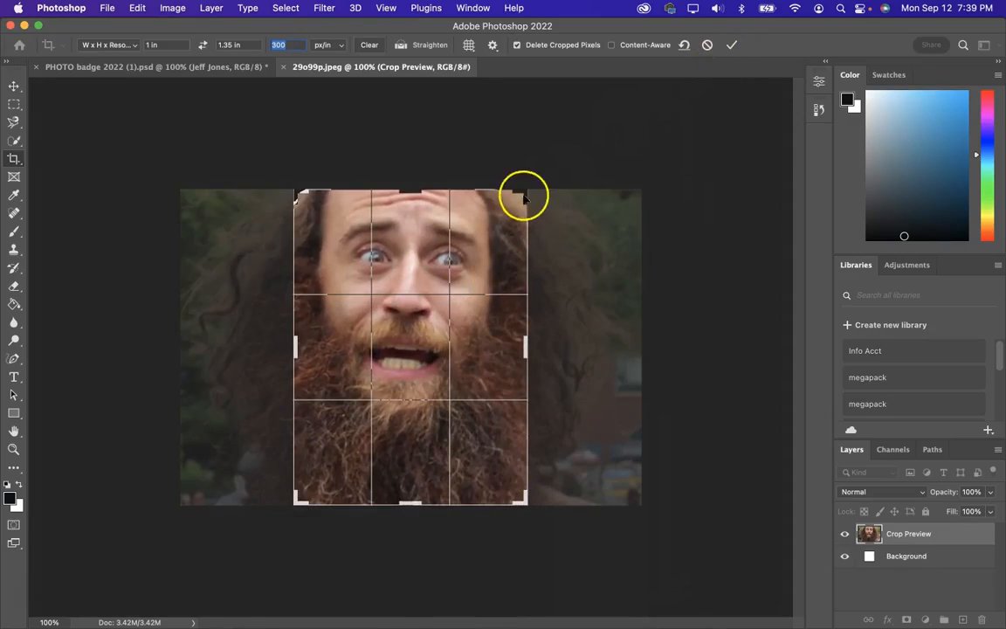
mouse_move(525, 193)
mouse_down()
mouse_move(513, 212)
mouse_move(533, 196)
mouse_up()
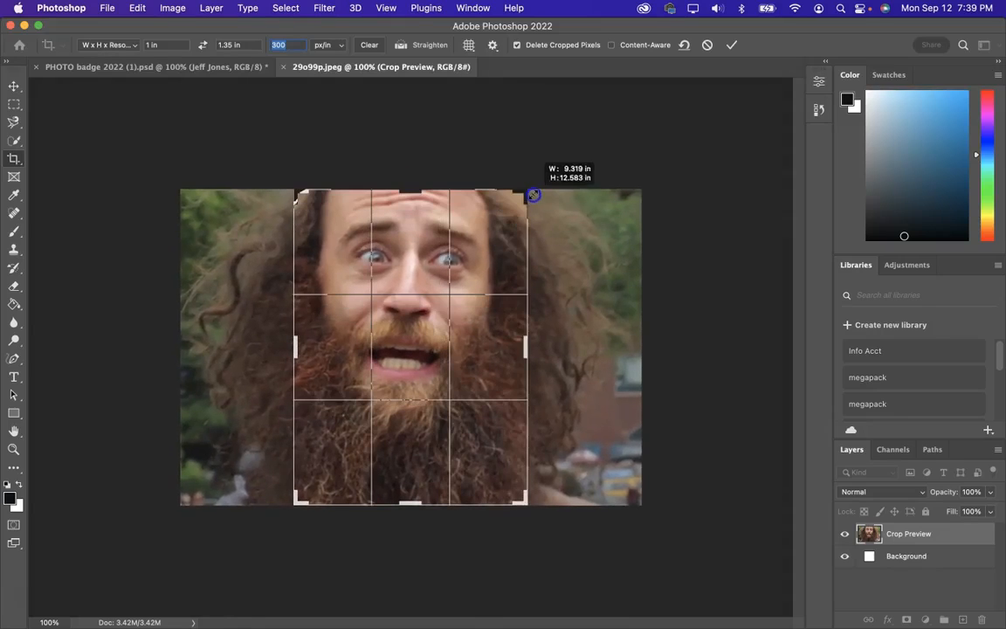
drag(480, 255, 485, 261)
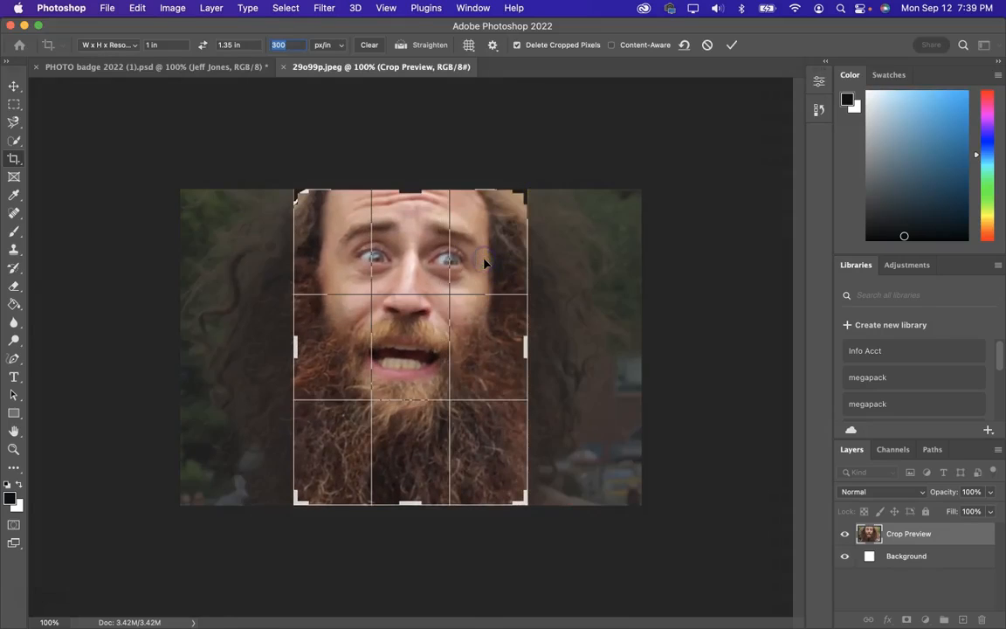
click(732, 46)
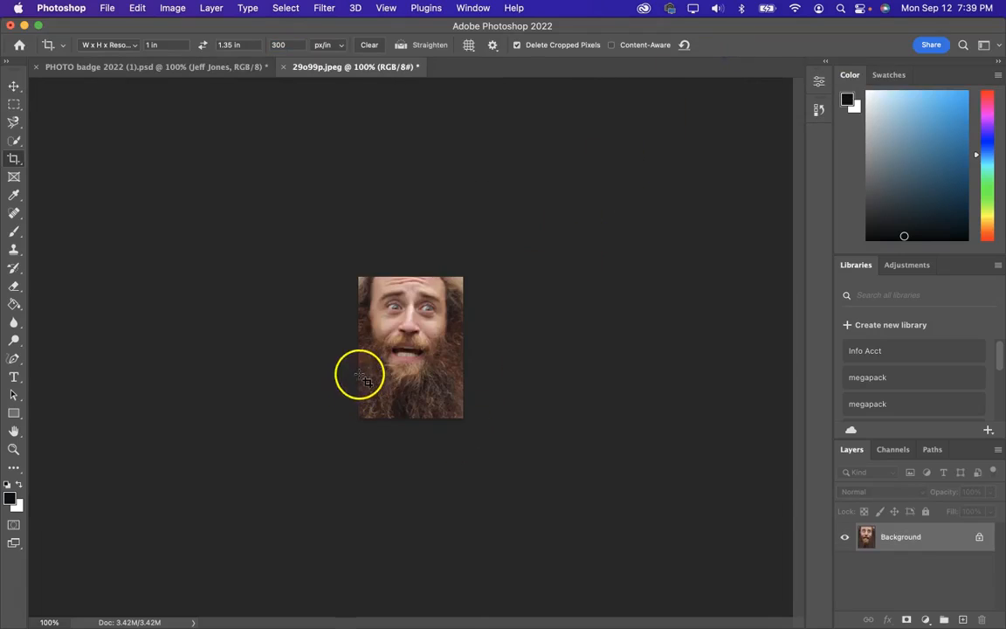
Step: Drag the cropped portrait into the badge document and position it inside the photo frame
click(14, 88)
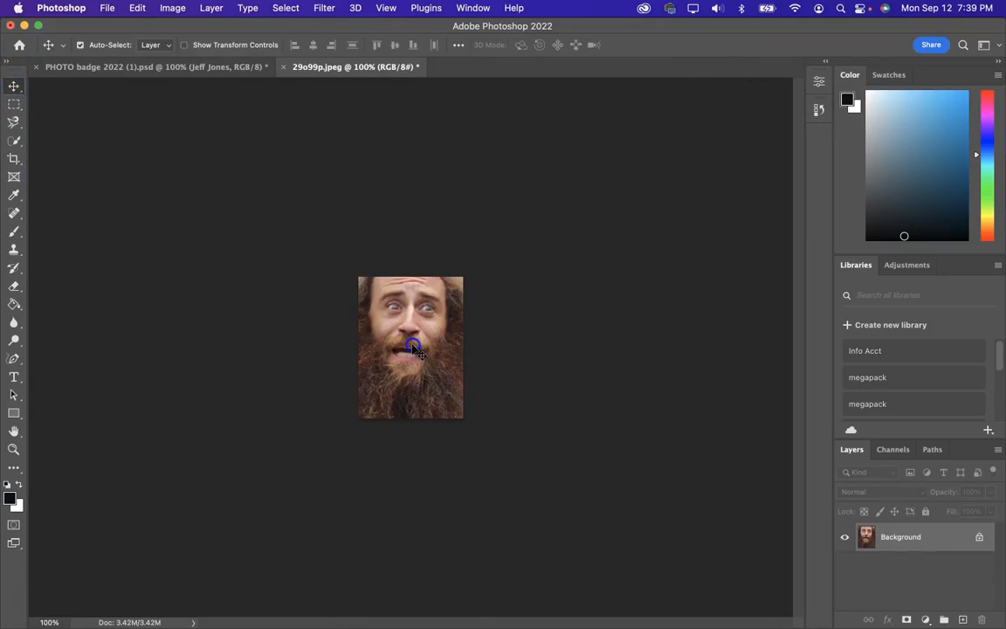
drag(412, 348, 221, 68)
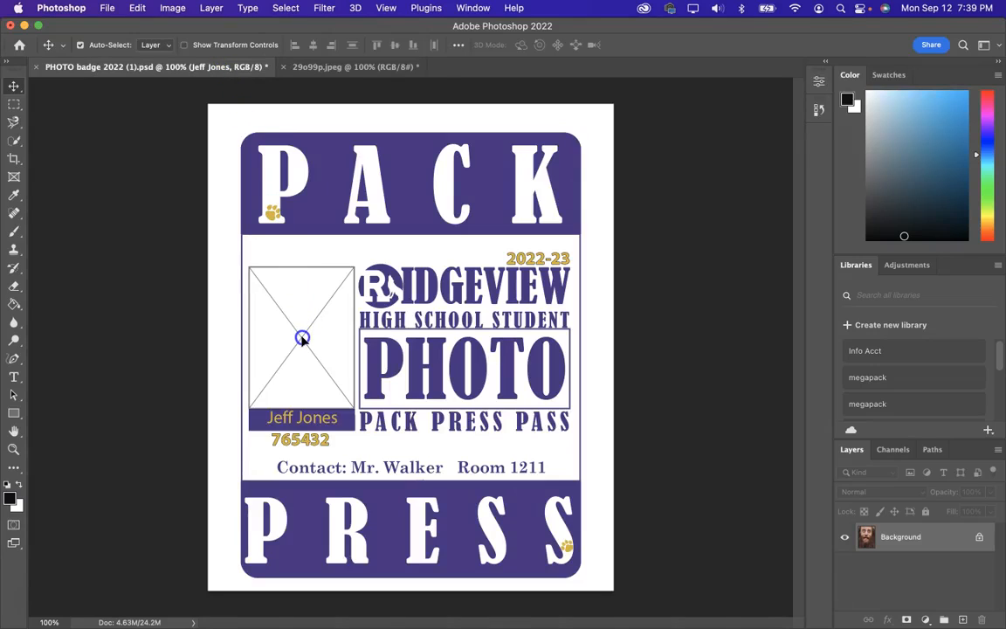
drag(302, 339, 305, 341)
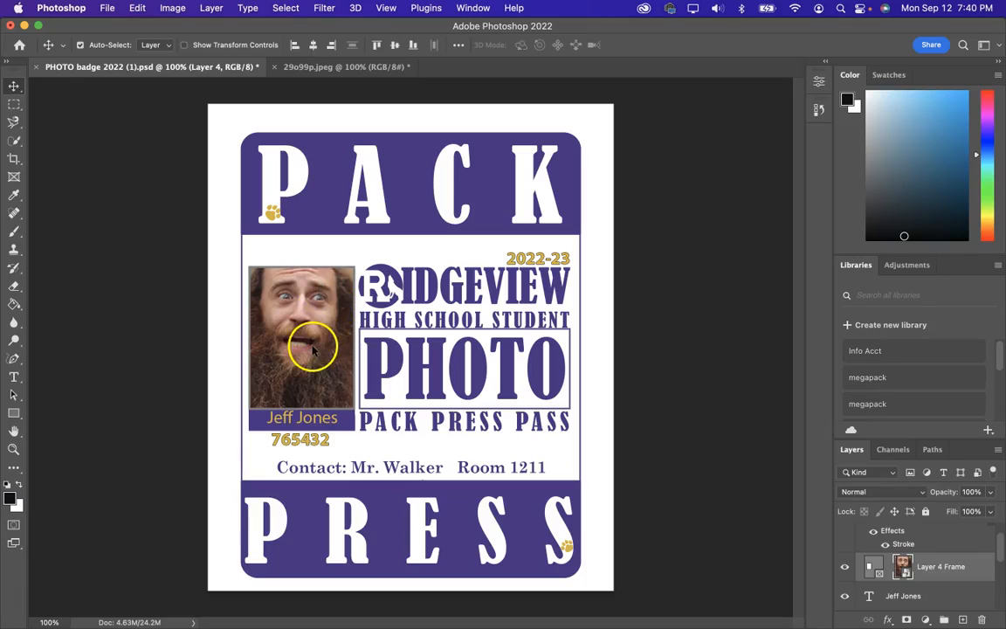
drag(312, 347, 309, 347)
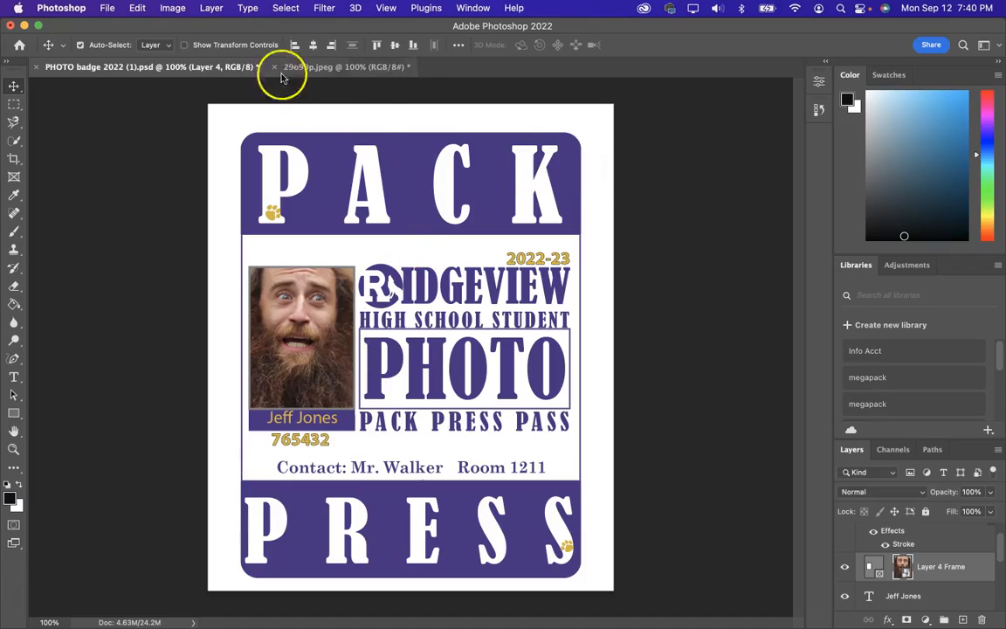
click(107, 8)
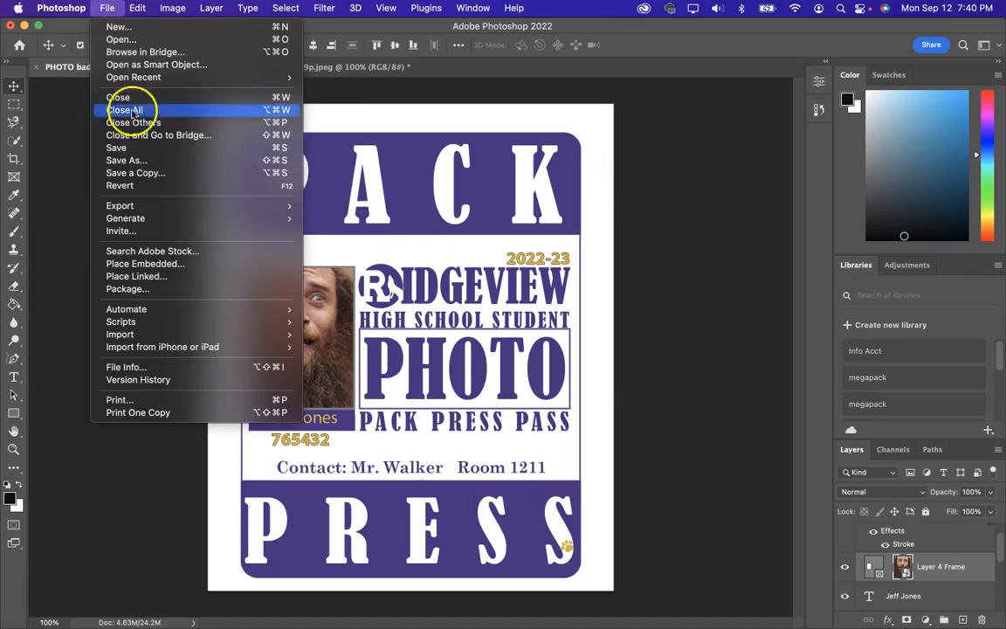
click(131, 160)
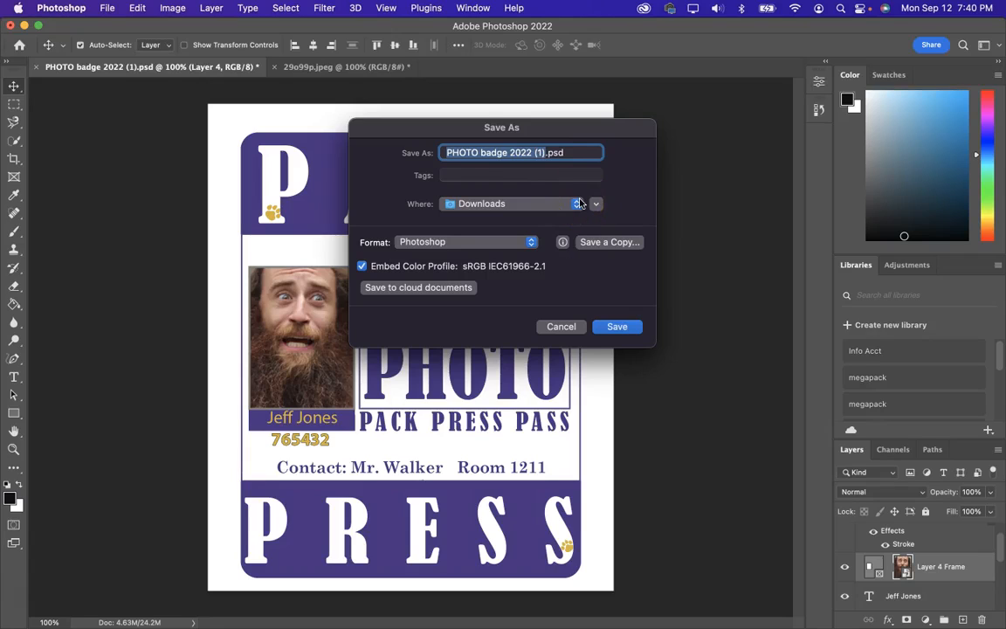
key(BackSpace)
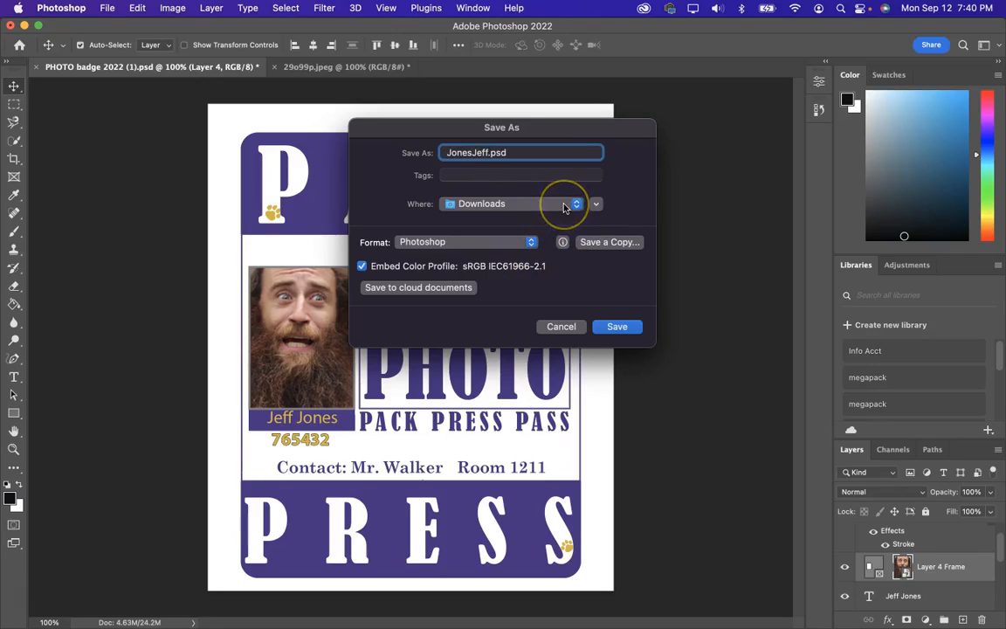
drag(565, 206, 516, 428)
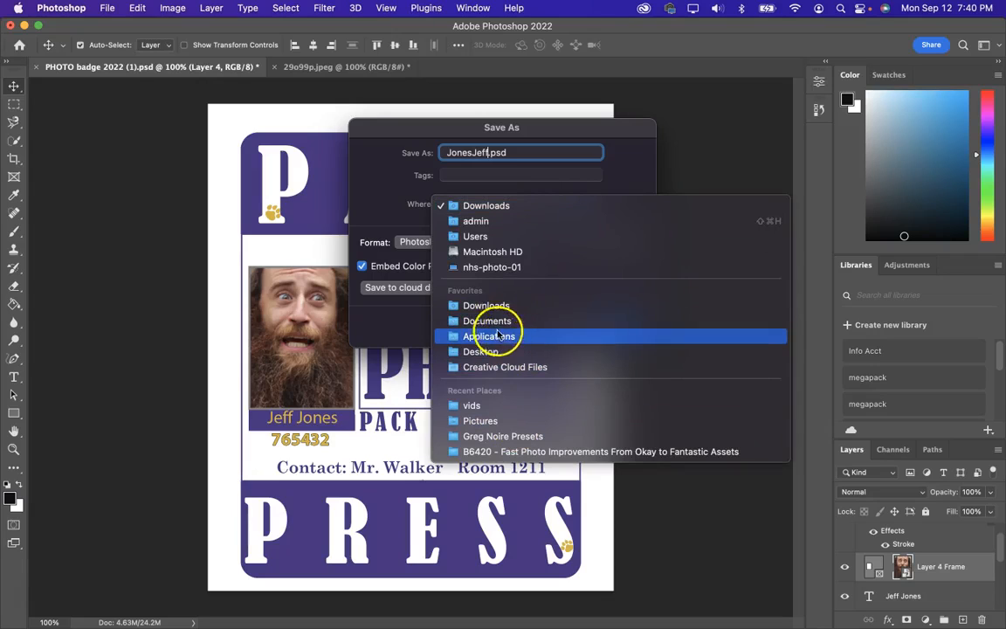
click(540, 211)
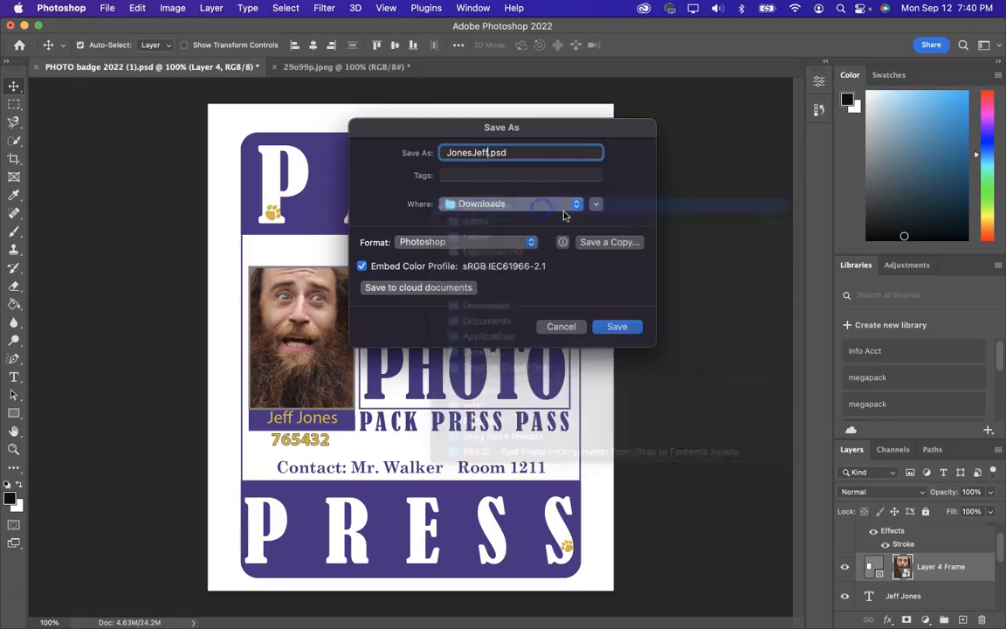
click(503, 248)
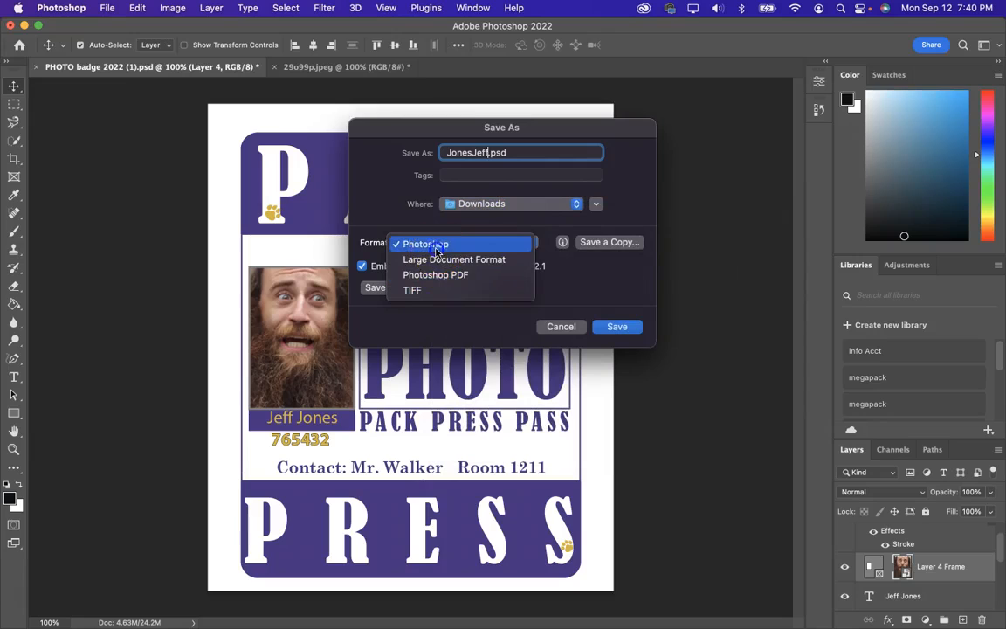
click(438, 248)
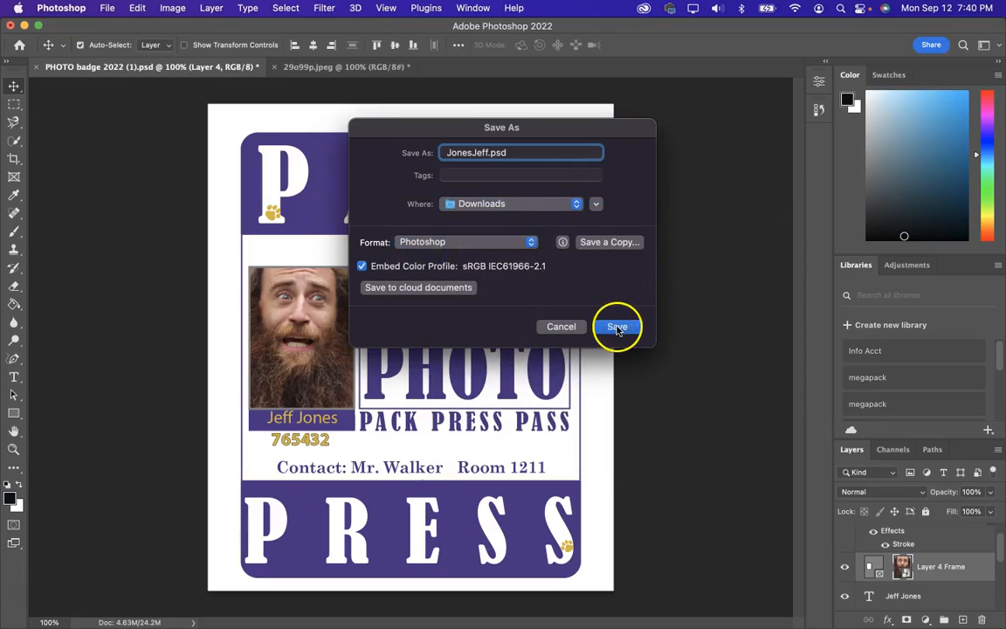
click(618, 328)
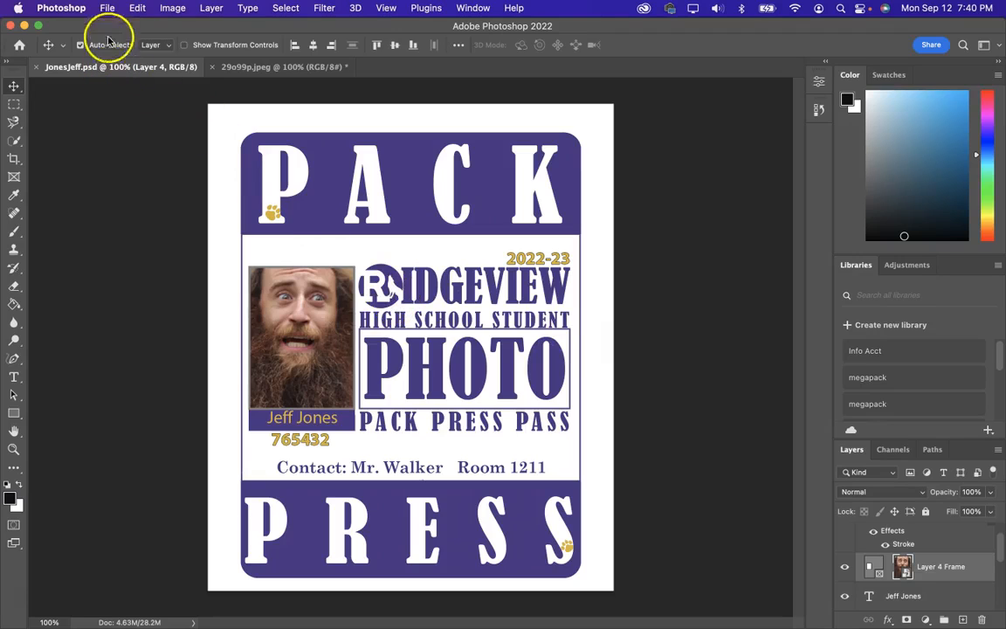
click(109, 9)
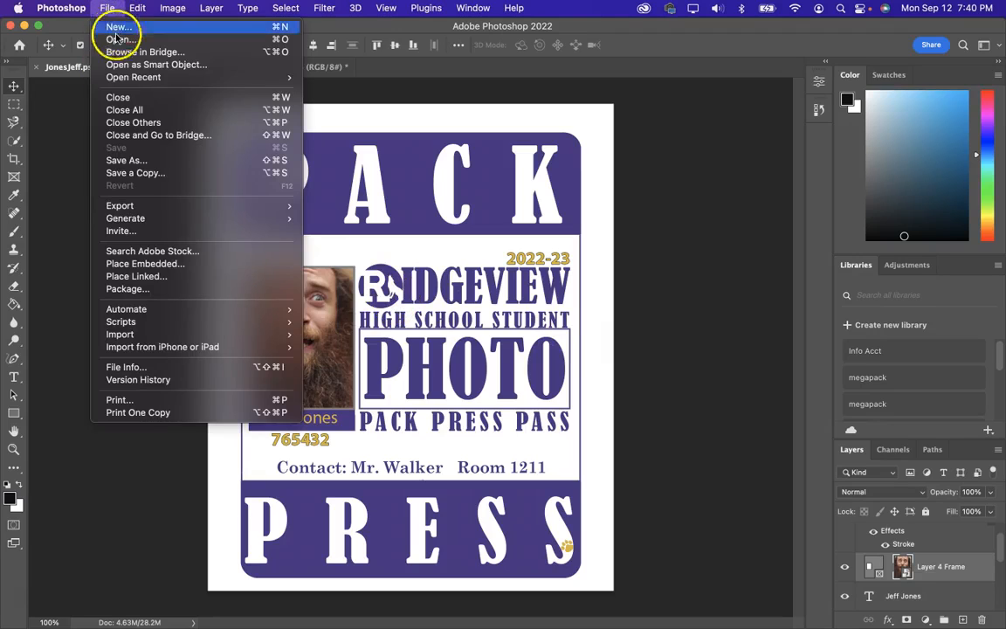
click(129, 159)
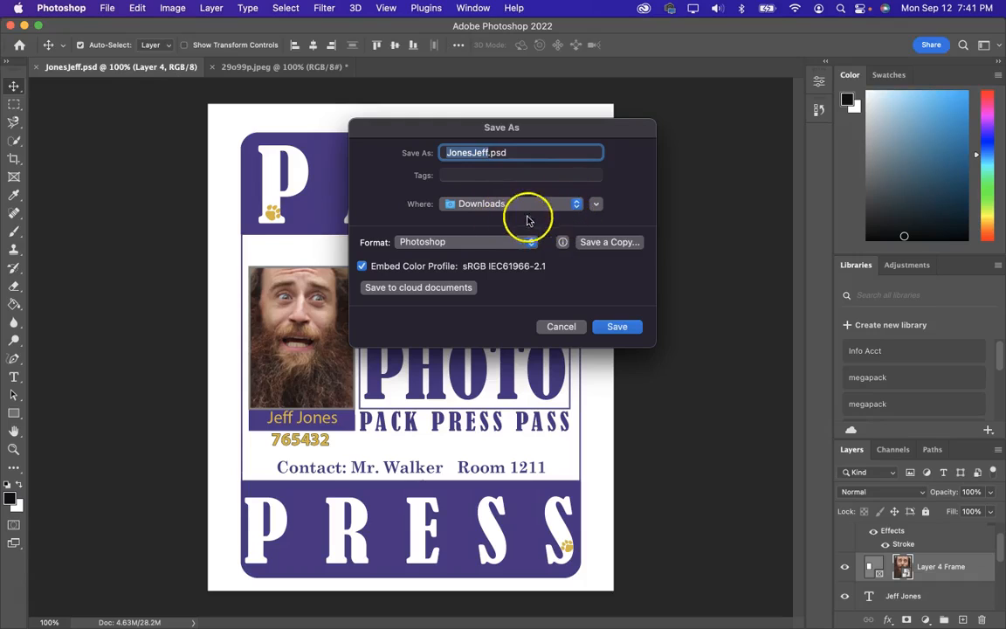
click(609, 242)
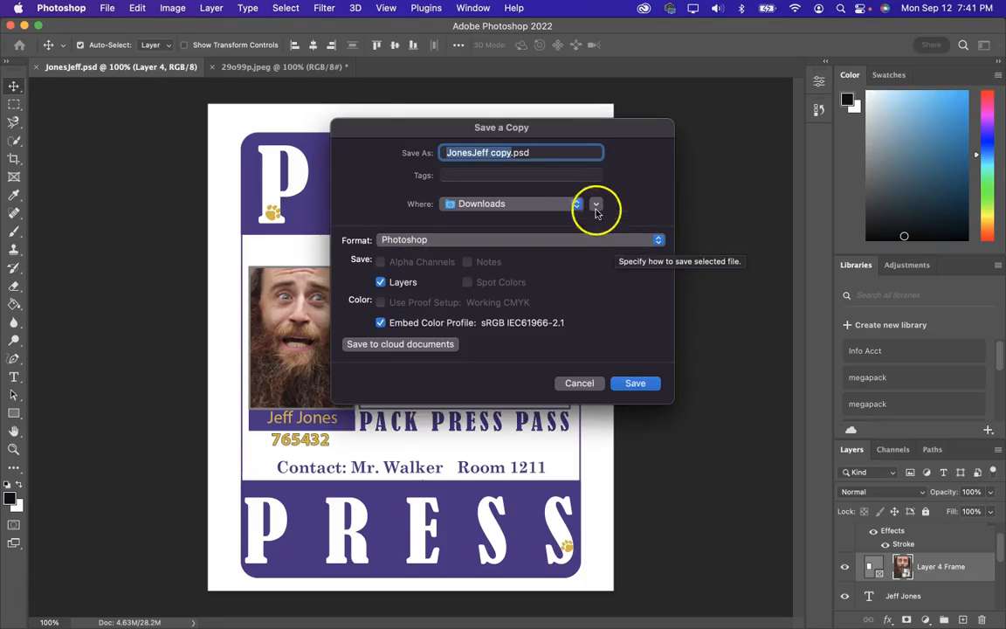
click(437, 241)
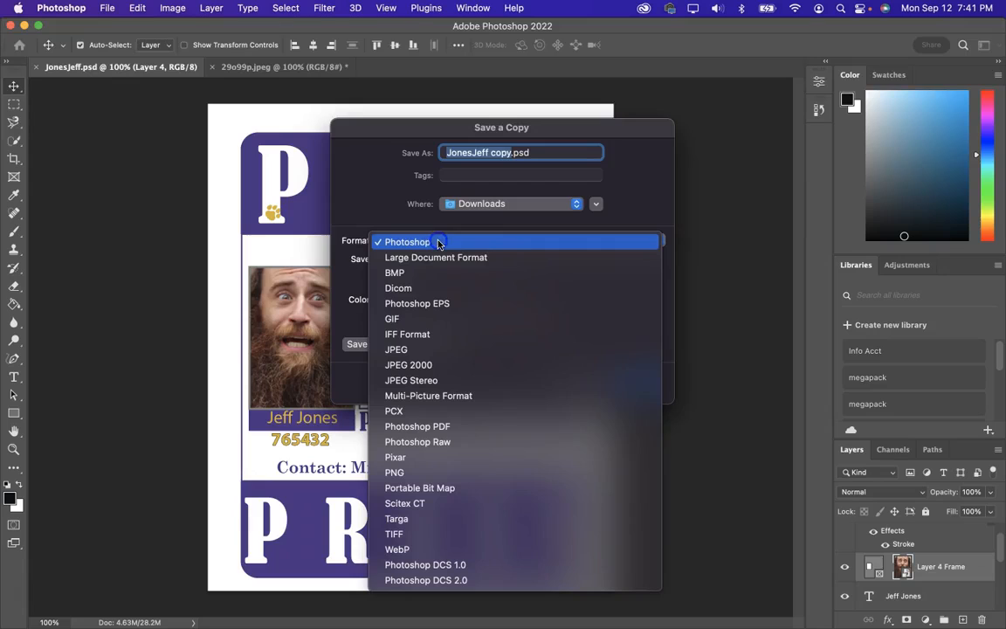
click(436, 350)
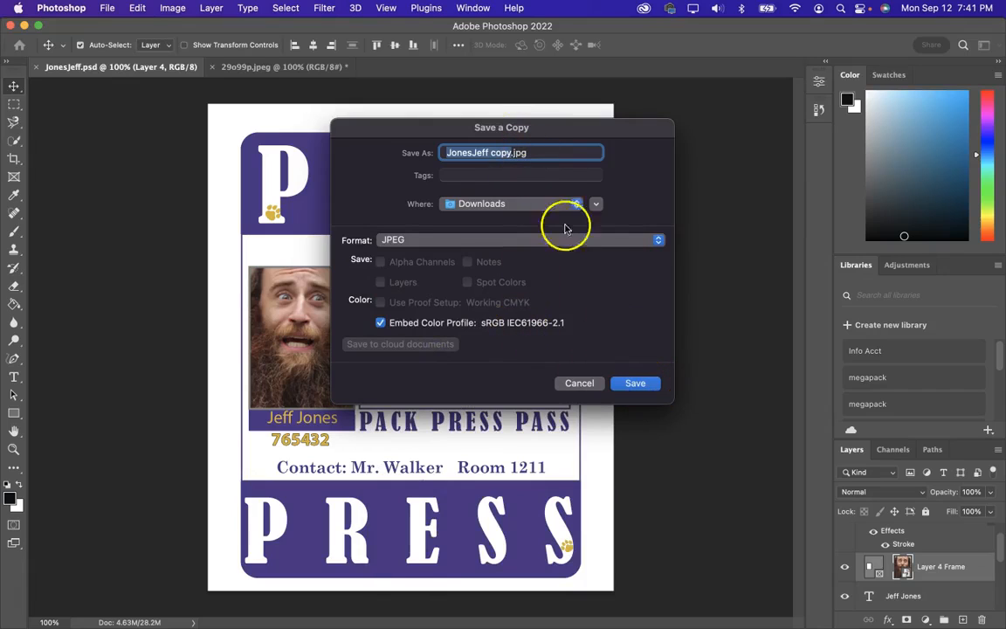
click(514, 153)
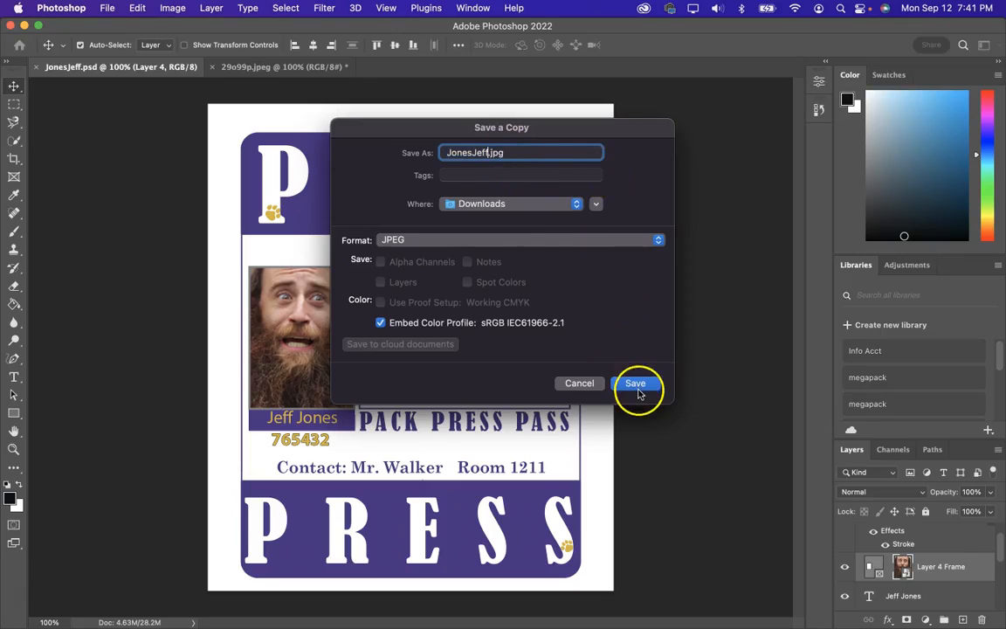
click(635, 383)
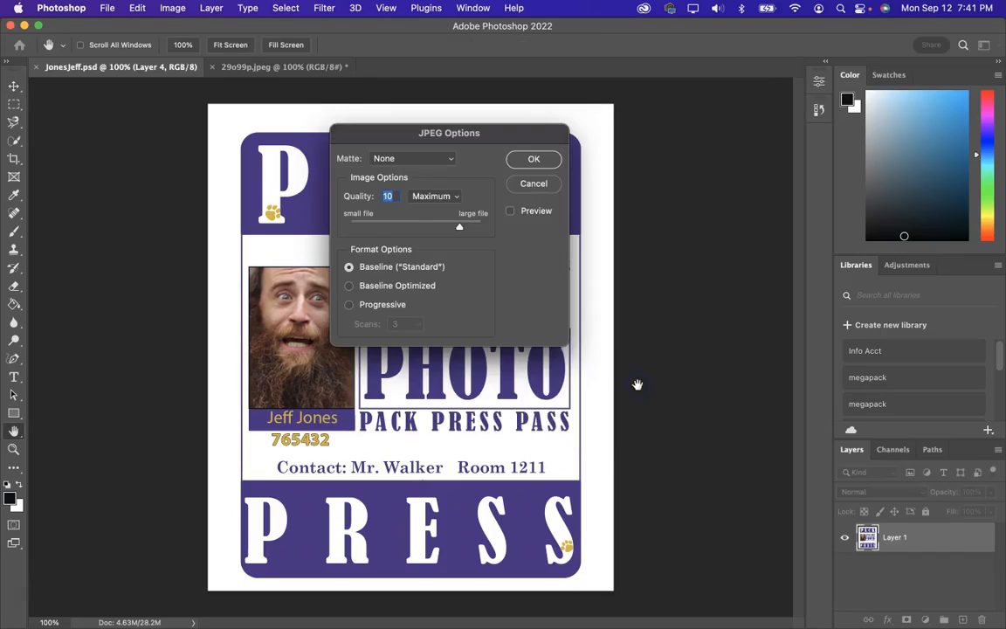
Step: Keep JPEG quality at Maximum (10) and confirm the options
click(441, 198)
click(436, 197)
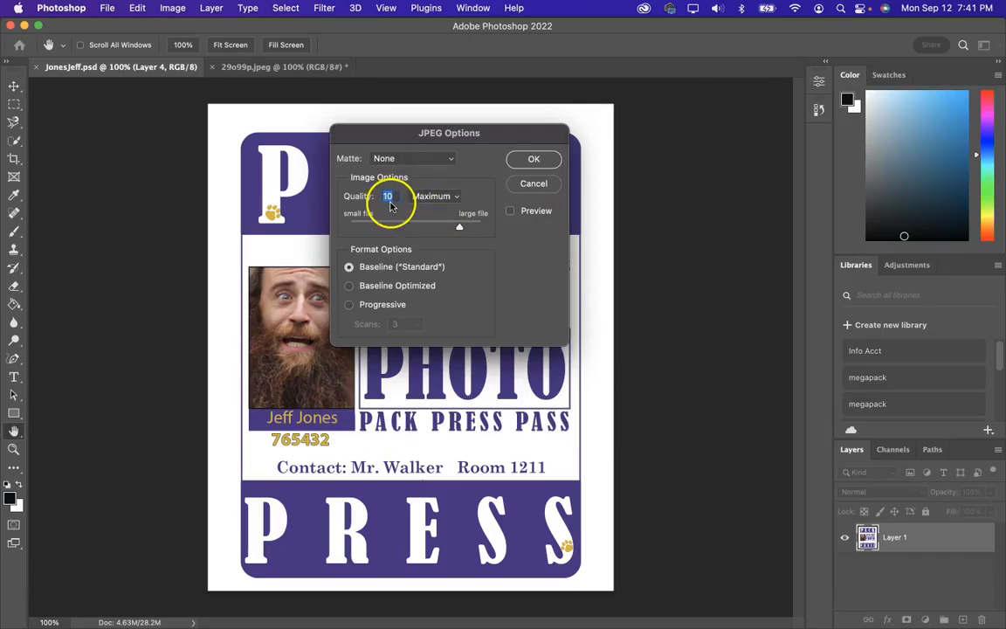
click(536, 160)
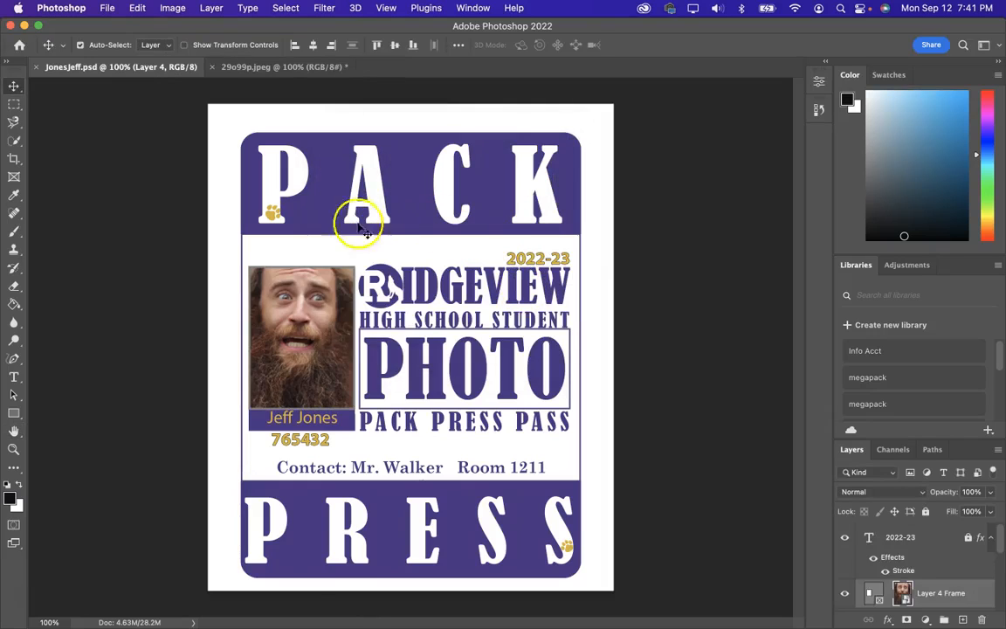
mouse_move(353, 624)
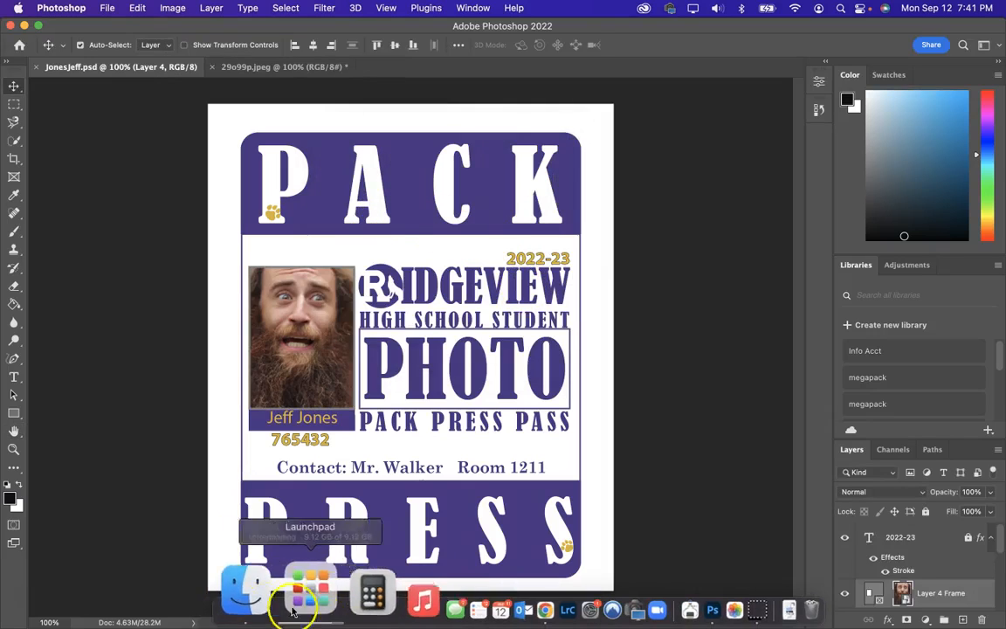
click(281, 584)
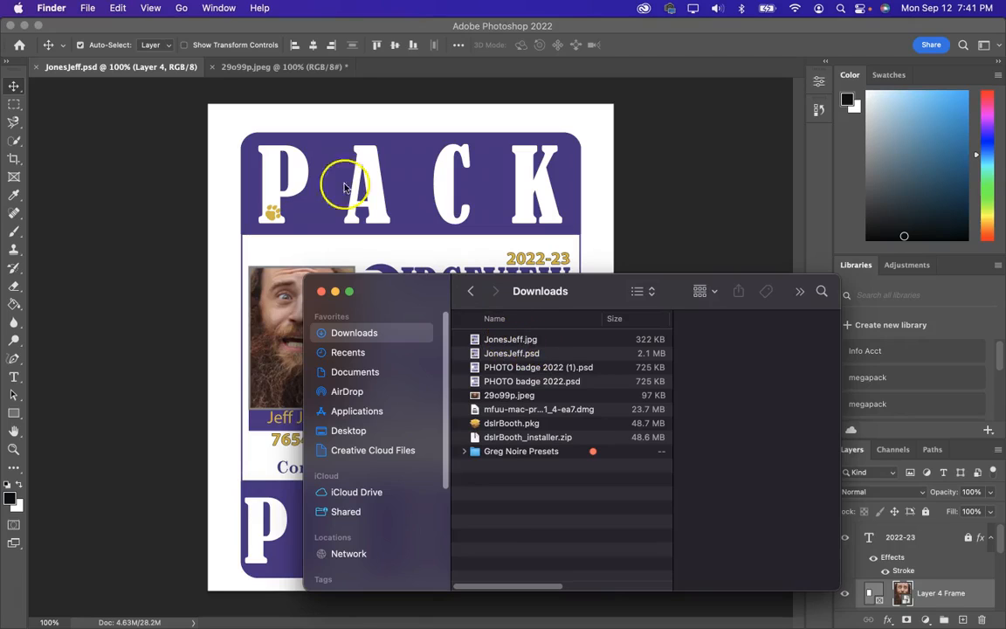
mouse_move(370, 611)
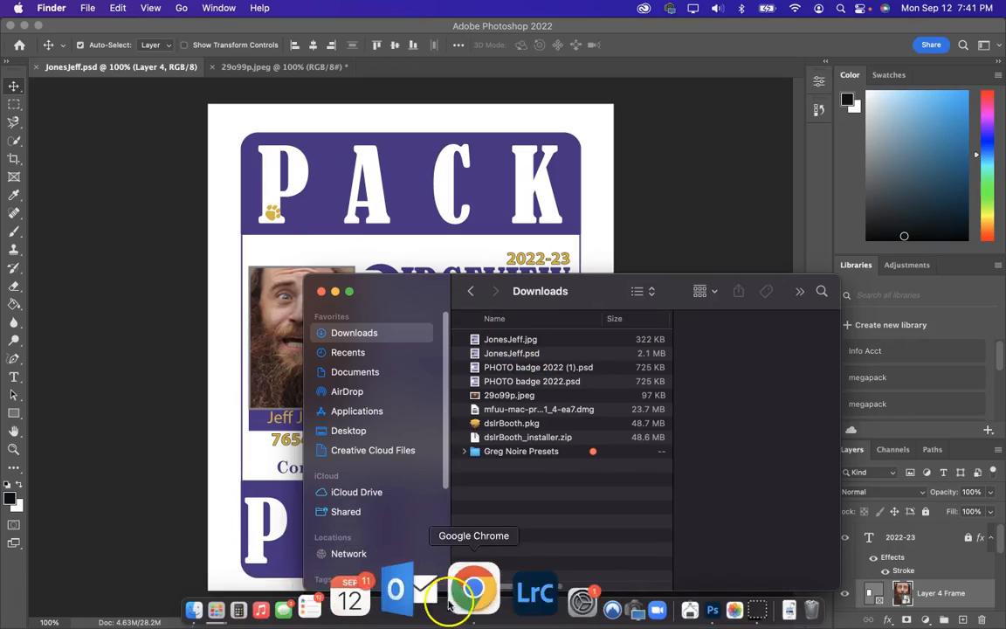
click(459, 594)
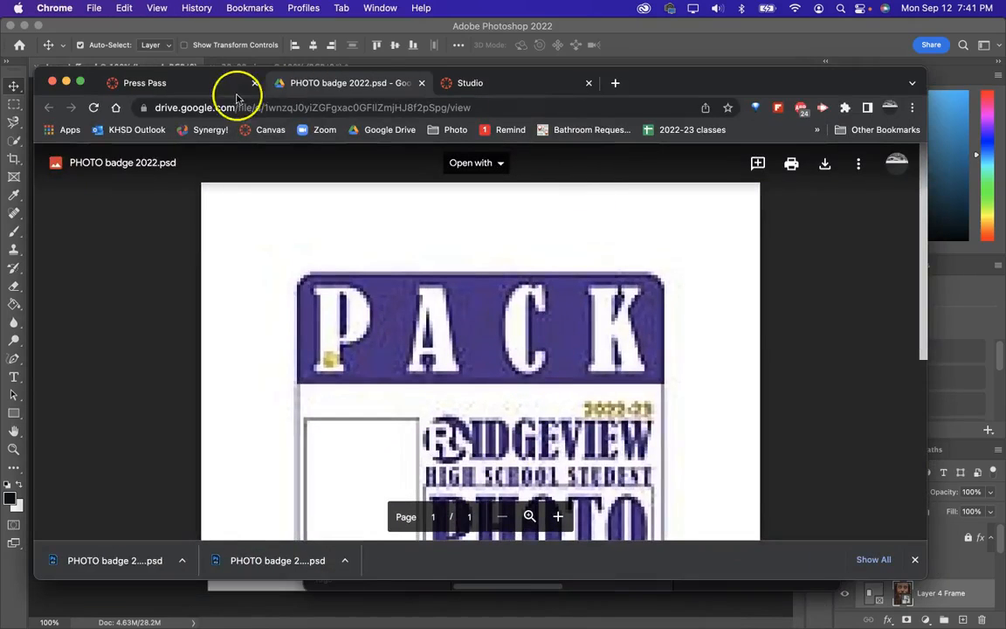
click(145, 84)
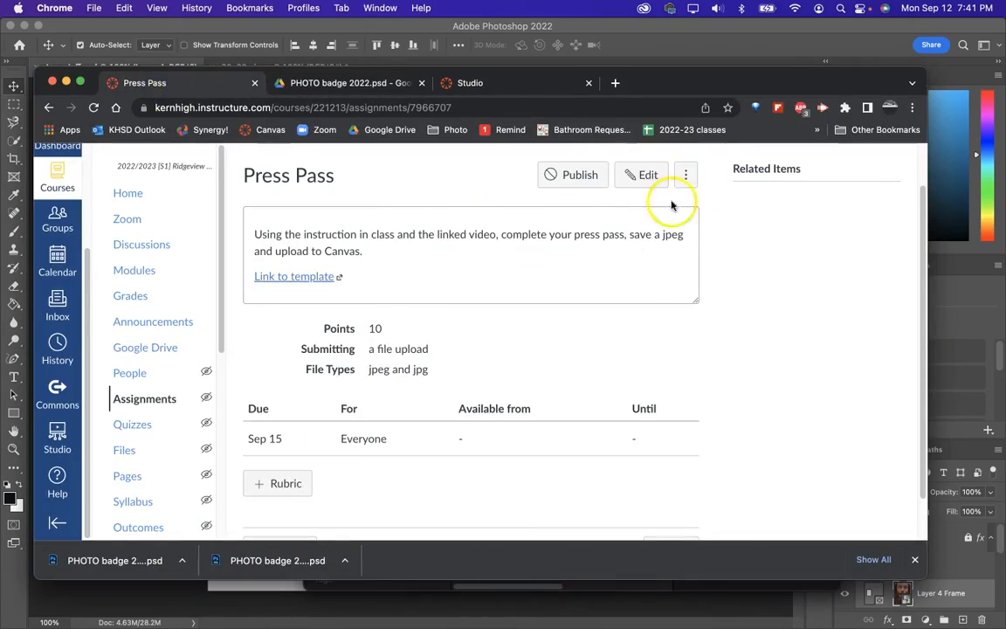